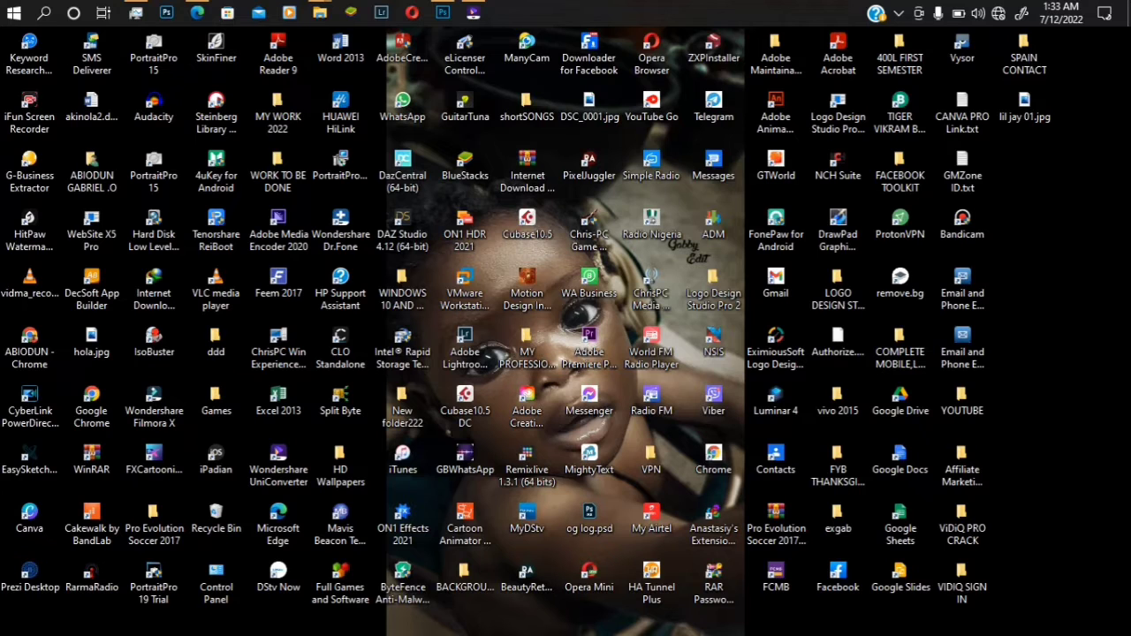
Open 1657283336590.jpeg from the user folder in File Explorer as a new document in Photoshop
click(443, 13)
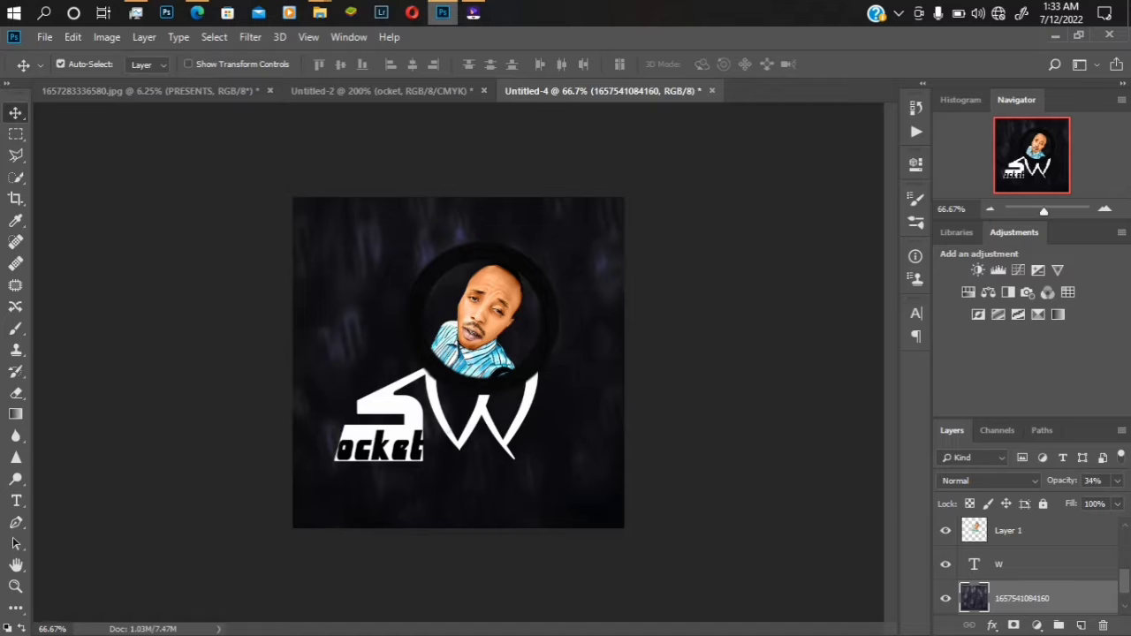
mouse_move(320, 12)
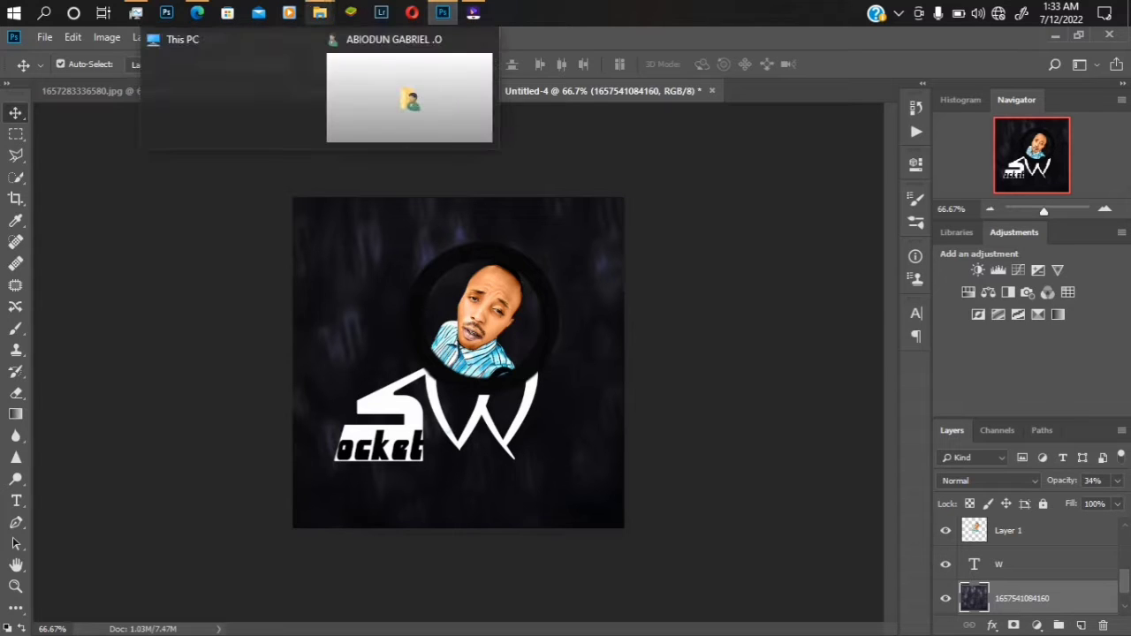
click(409, 97)
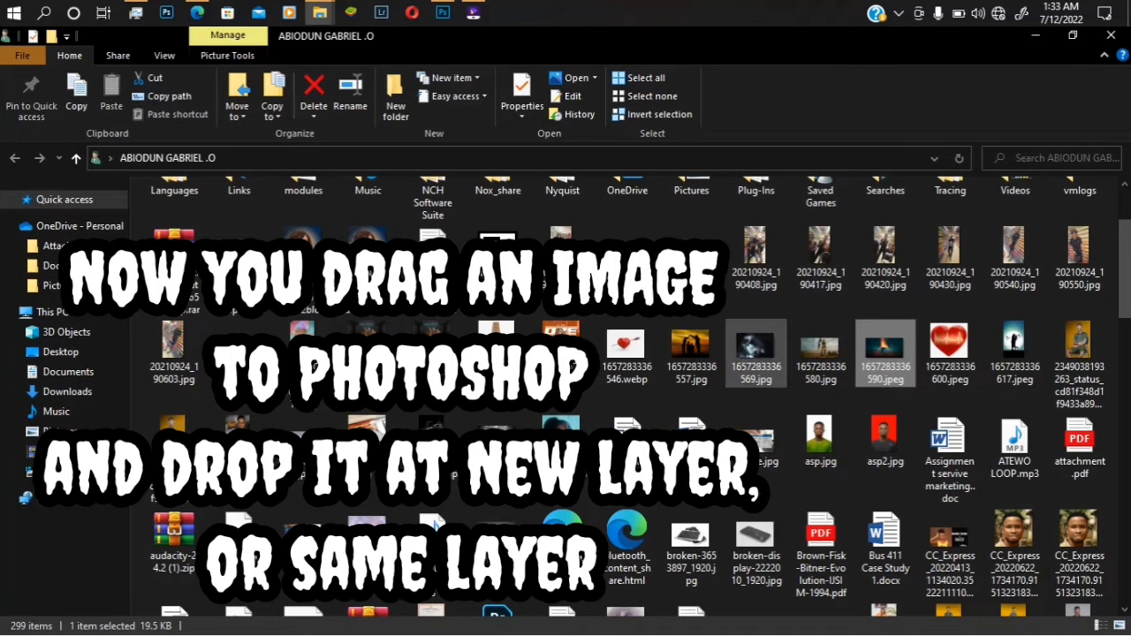
drag(884, 349, 443, 14)
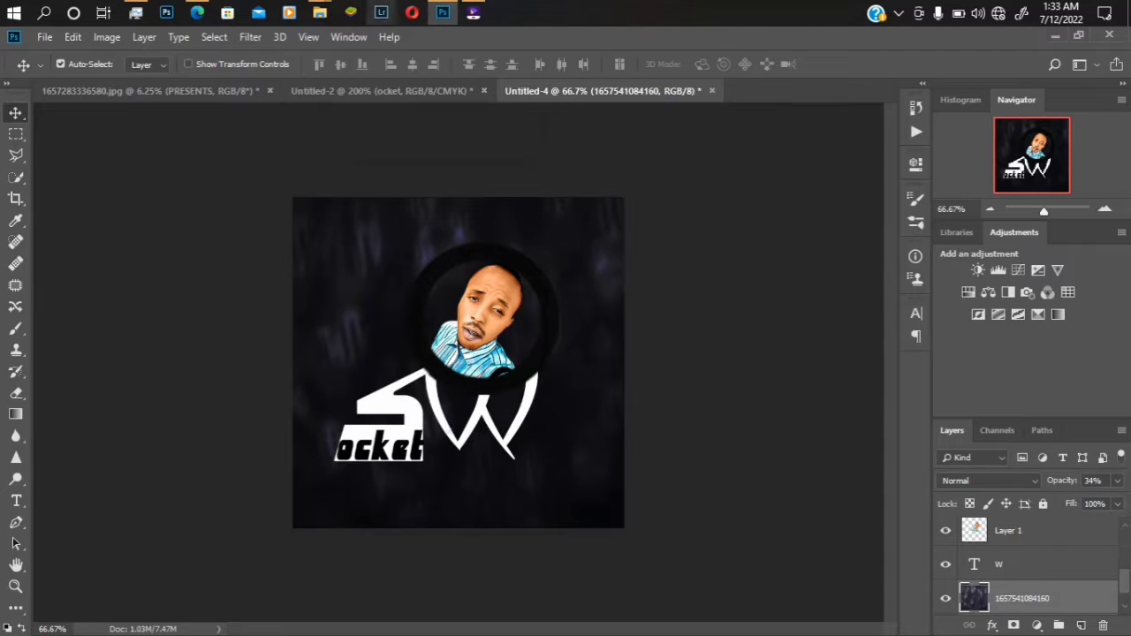
mouse_move(320, 13)
click(409, 97)
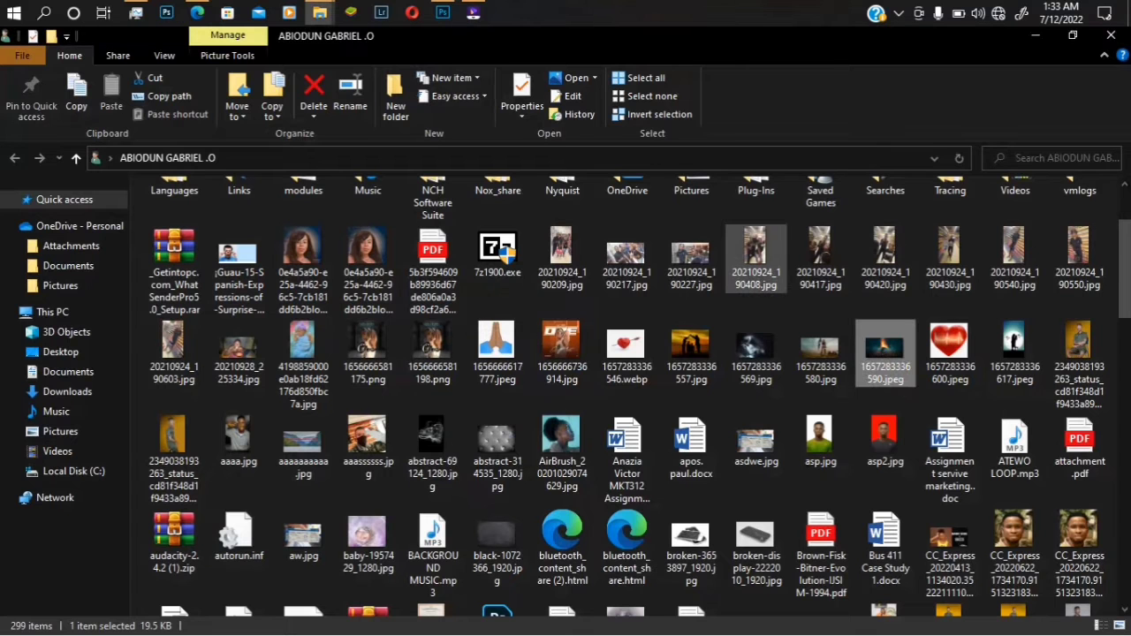
drag(884, 349, 965, 502)
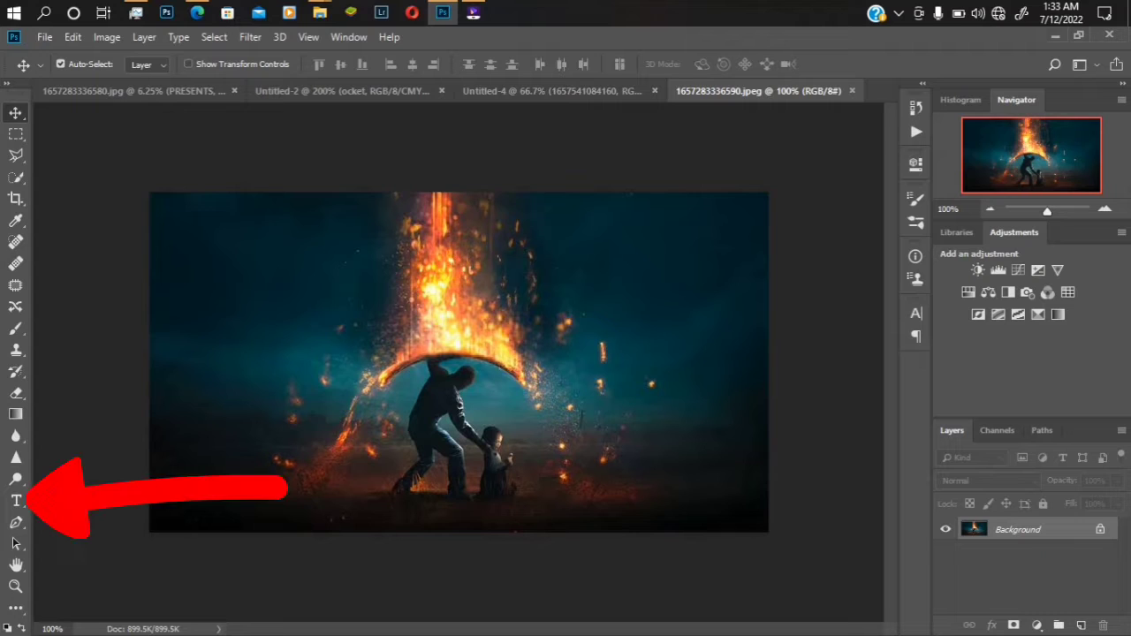
Add the white text "wake" over the picture with the Type tool and move it to the middle of the image
click(16, 502)
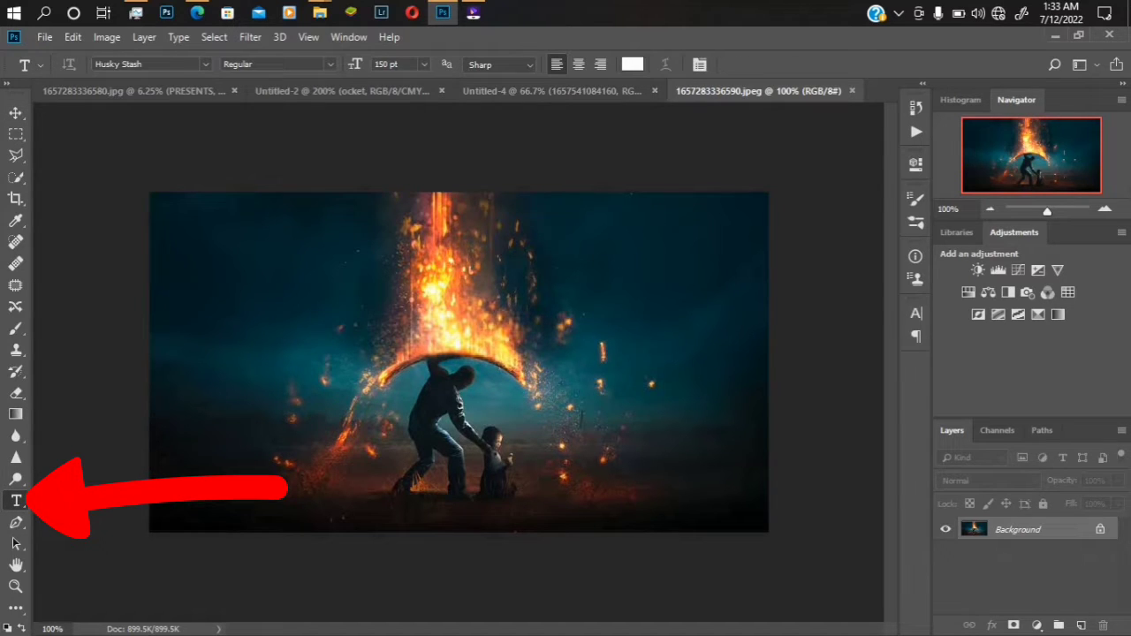
click(916, 314)
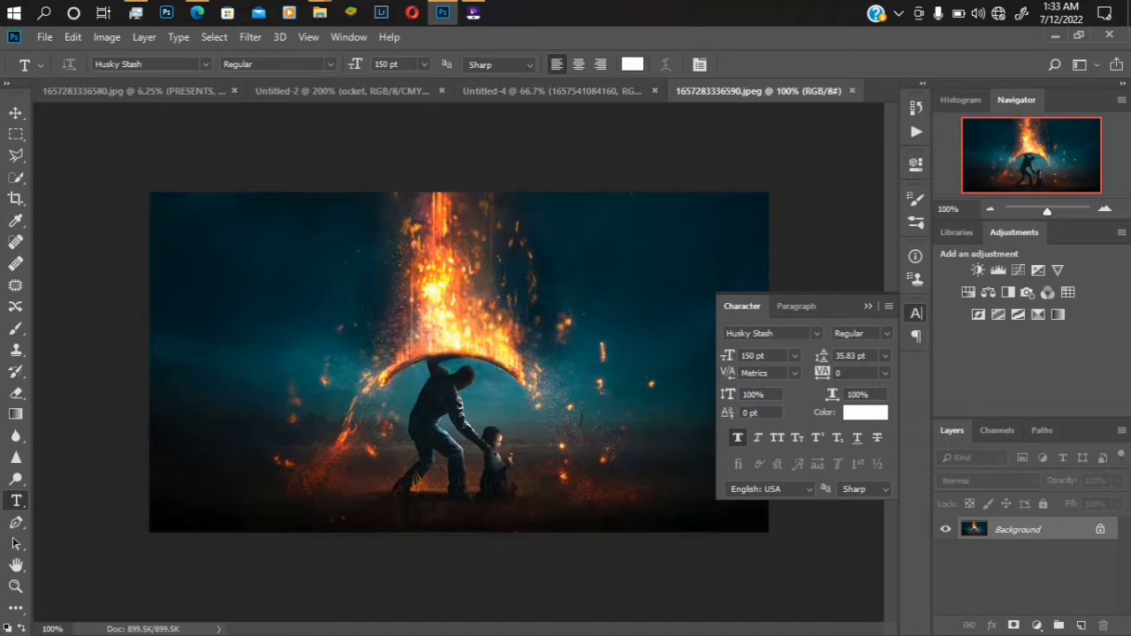
click(582, 420)
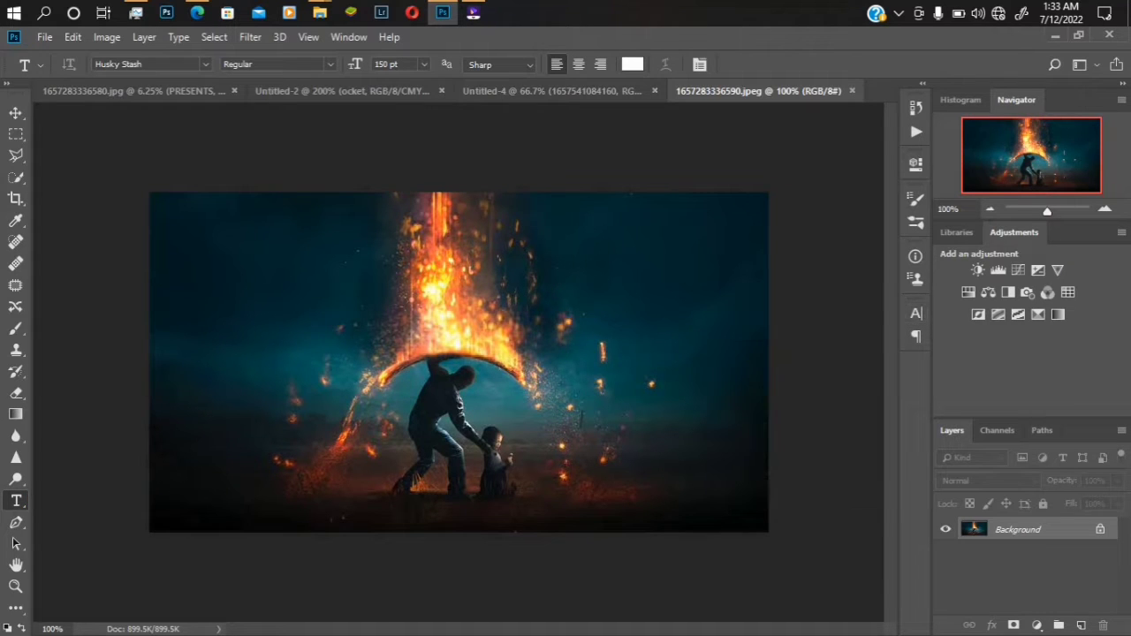
click(407, 367)
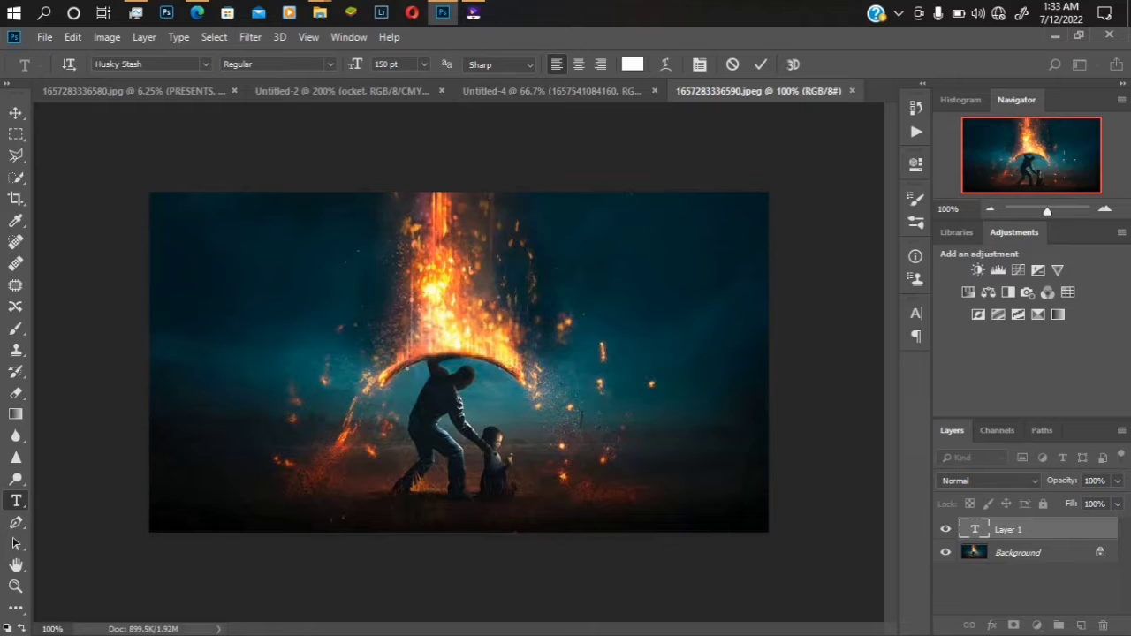
text(St)
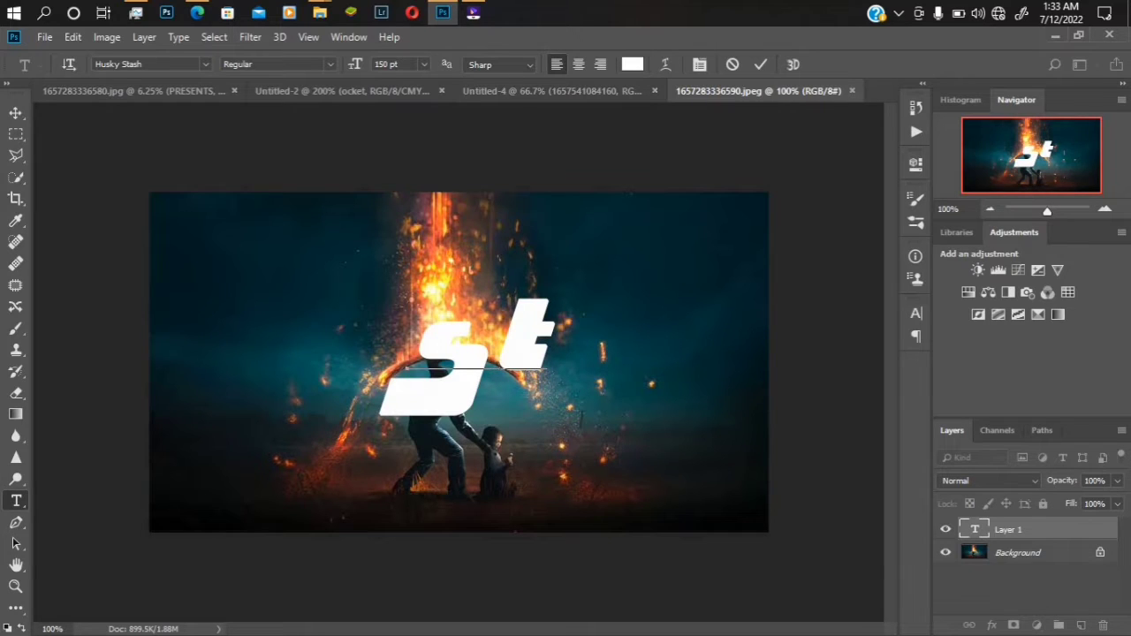
key(Left)
key(Left)
key(Delete)
key(Delete)
text(Wo)
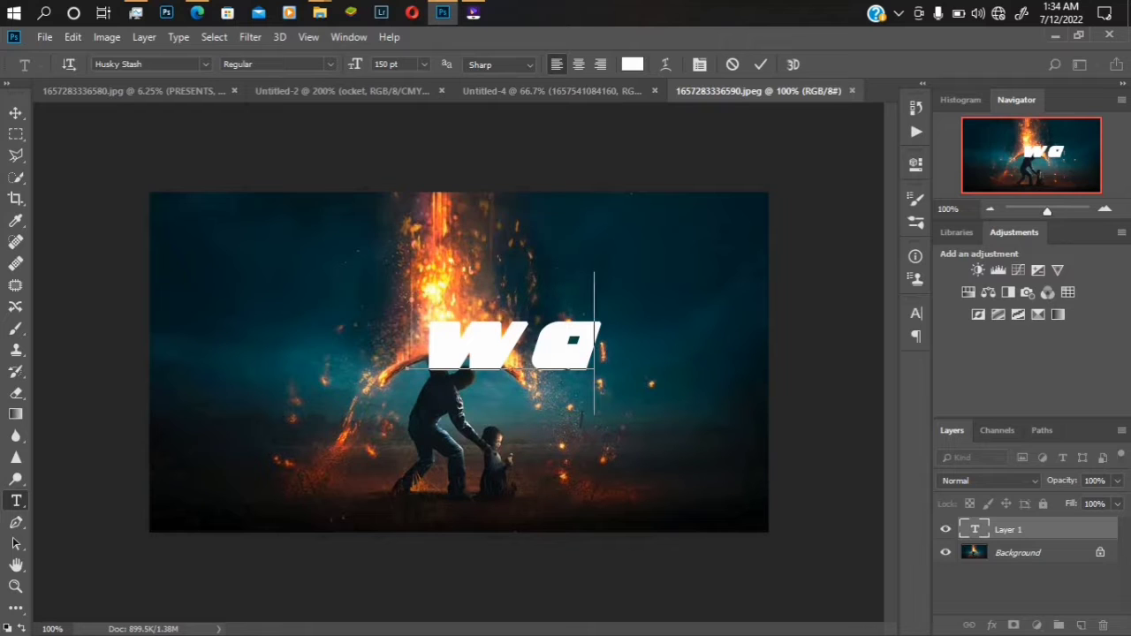
text(ken)
key(BackSpace)
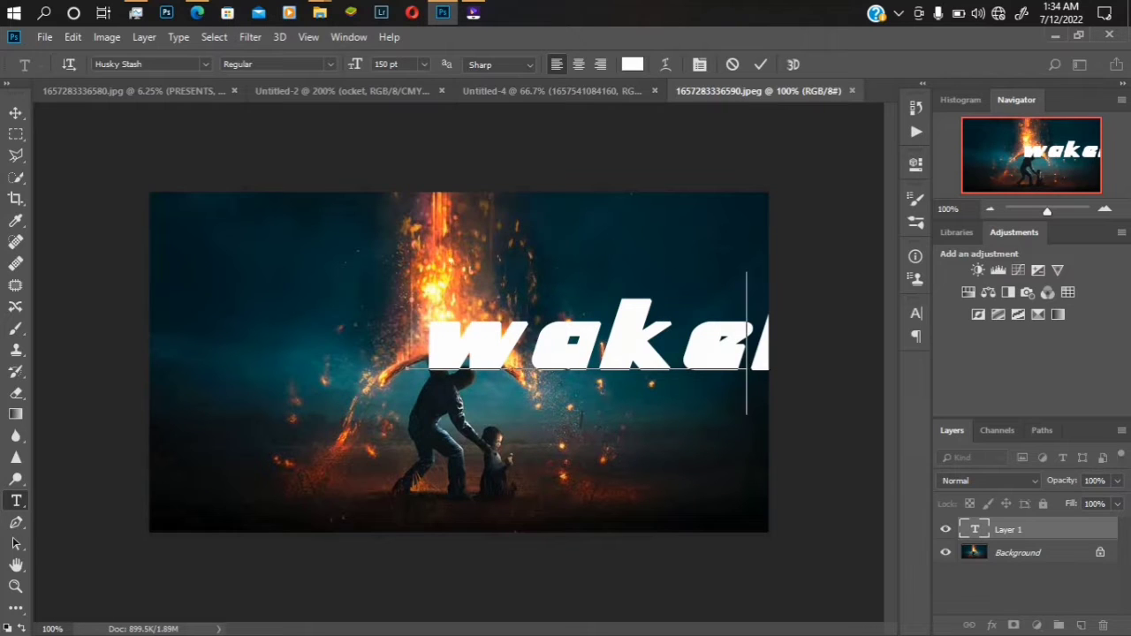
key(BackSpace)
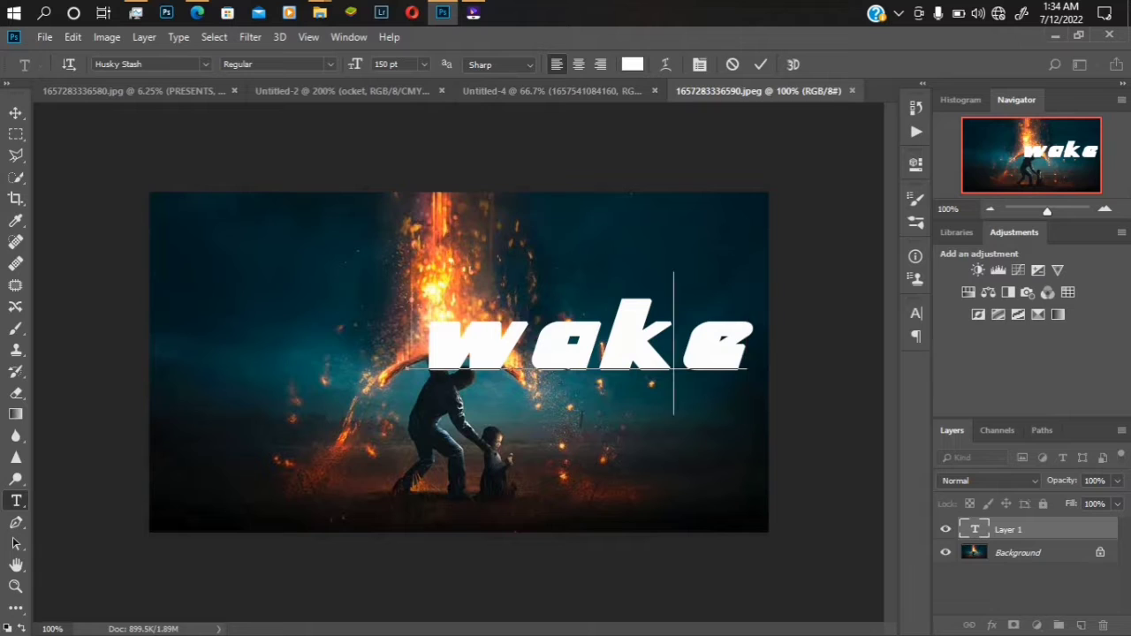
text(e)
click(16, 113)
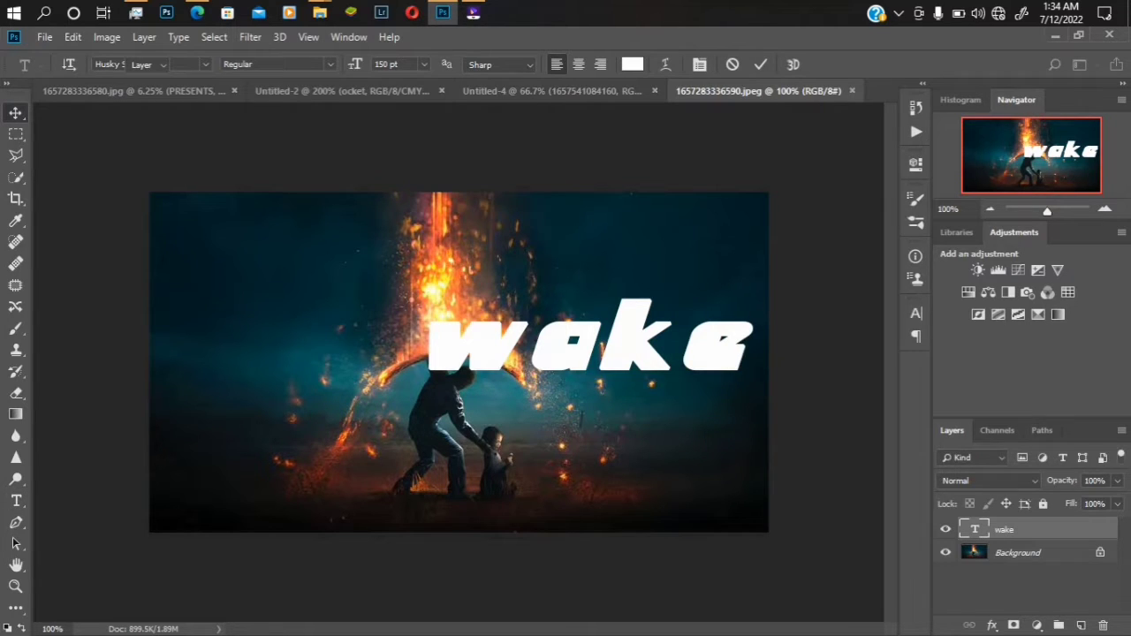
drag(659, 318, 511, 347)
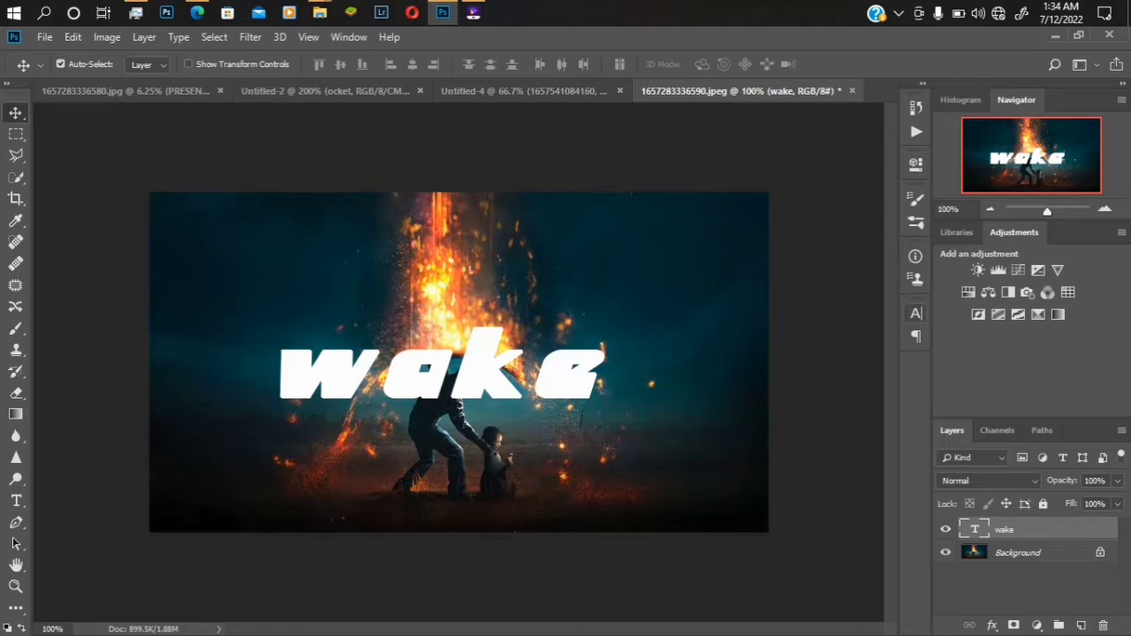
Set the "wake" text's font size to 250 pt and reposition it so the whole word fits across the image
click(915, 313)
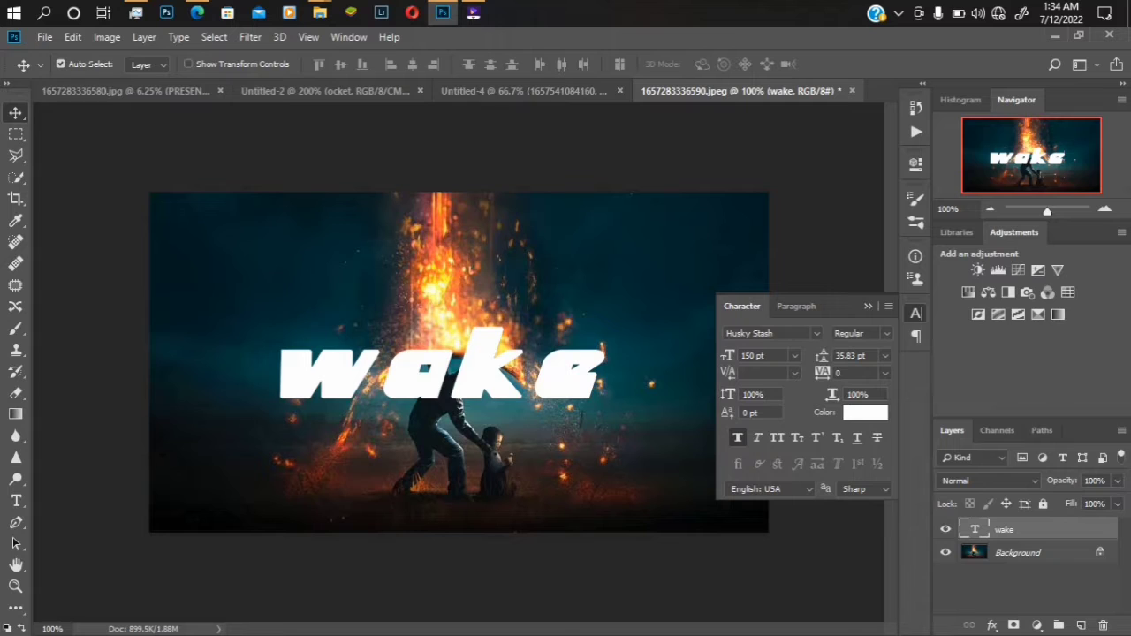
click(816, 333)
click(817, 333)
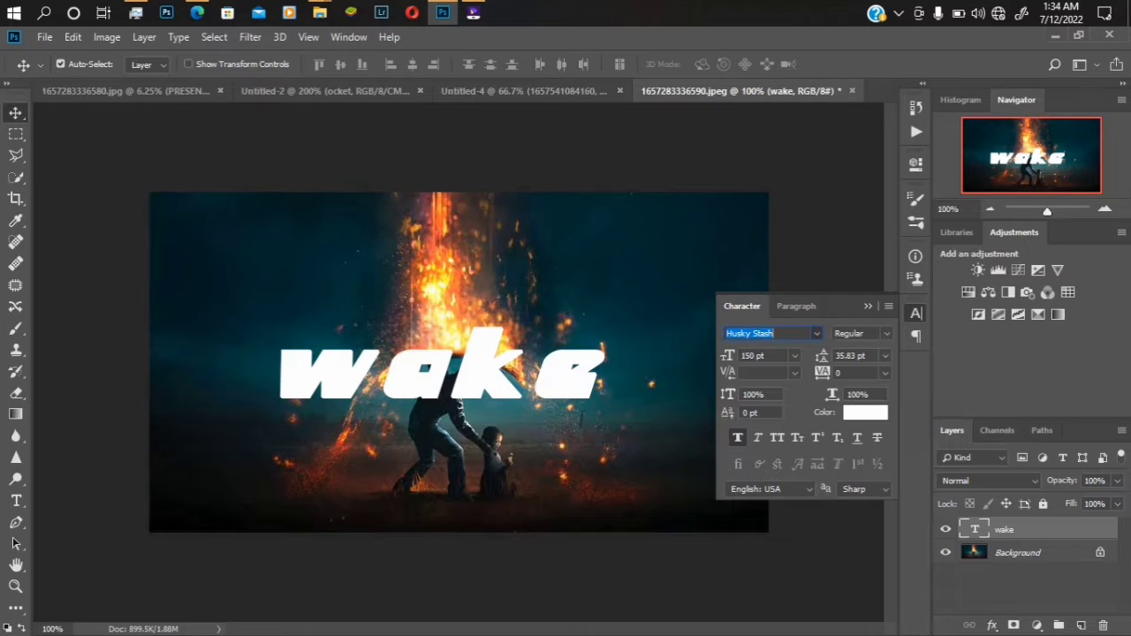
click(795, 356)
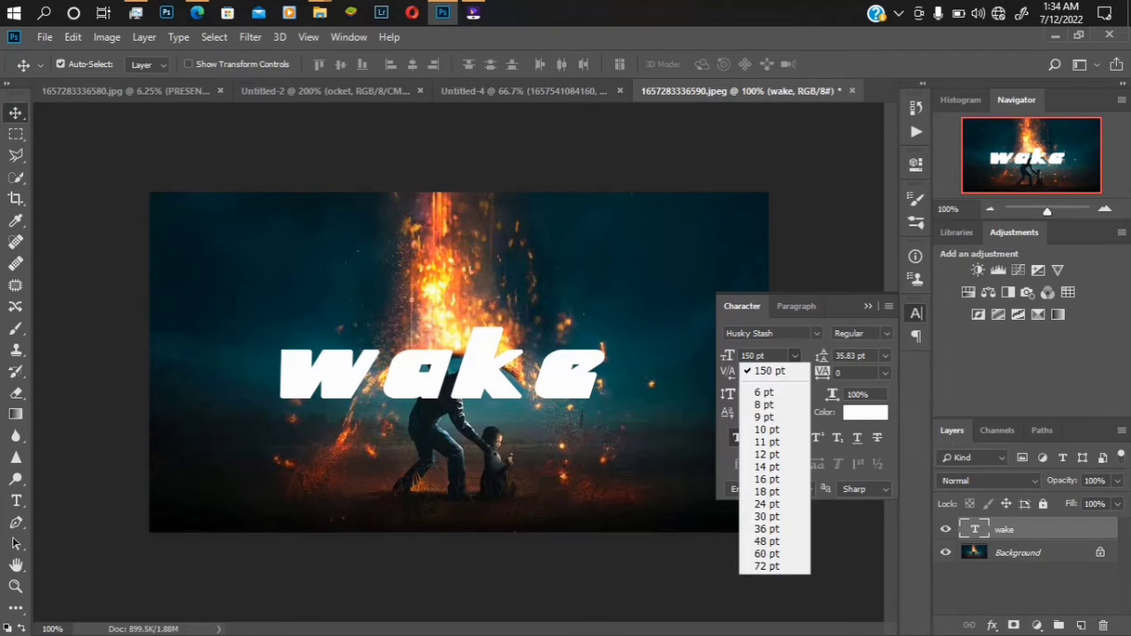
click(795, 356)
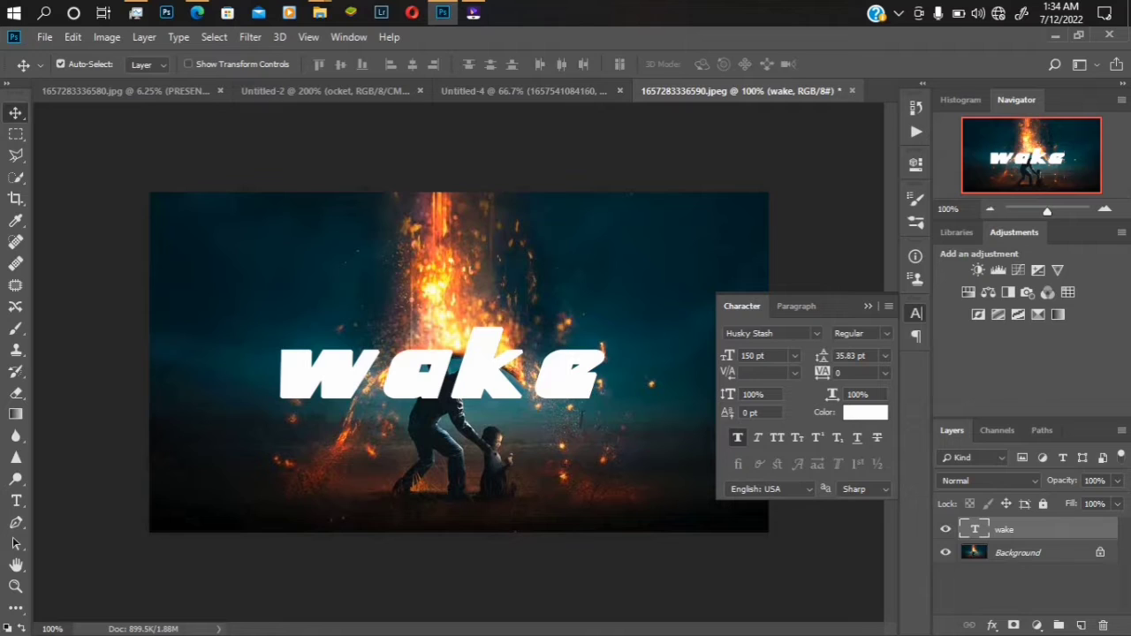
key(BackSpace)
key(BackSpace)
key(BackSpace)
text(250)
key(Return)
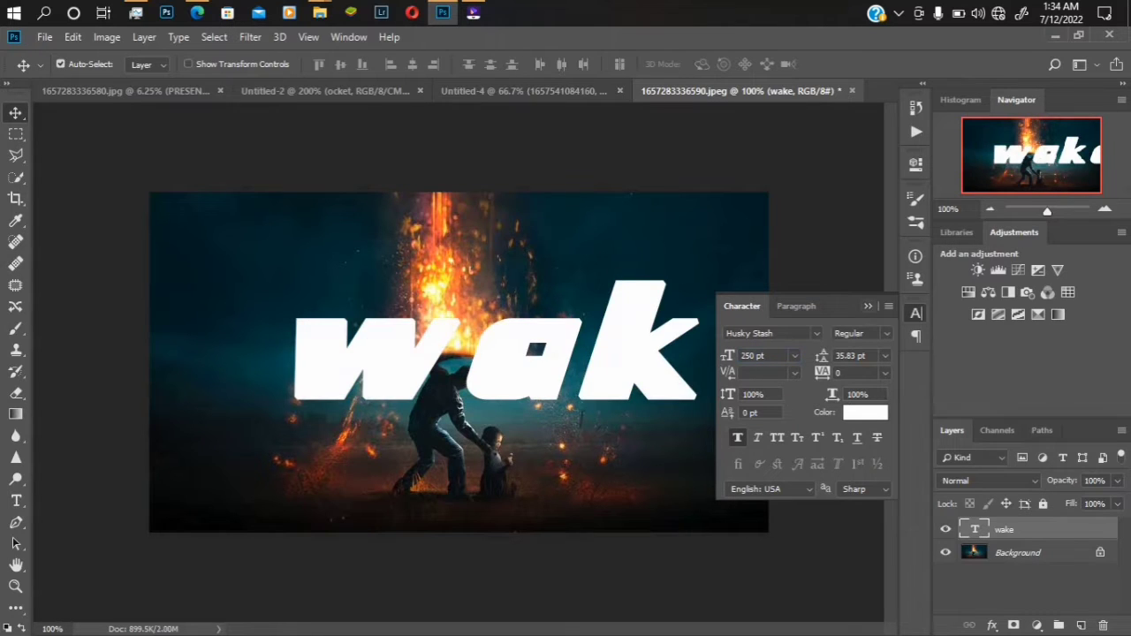
click(868, 307)
drag(621, 320, 514, 310)
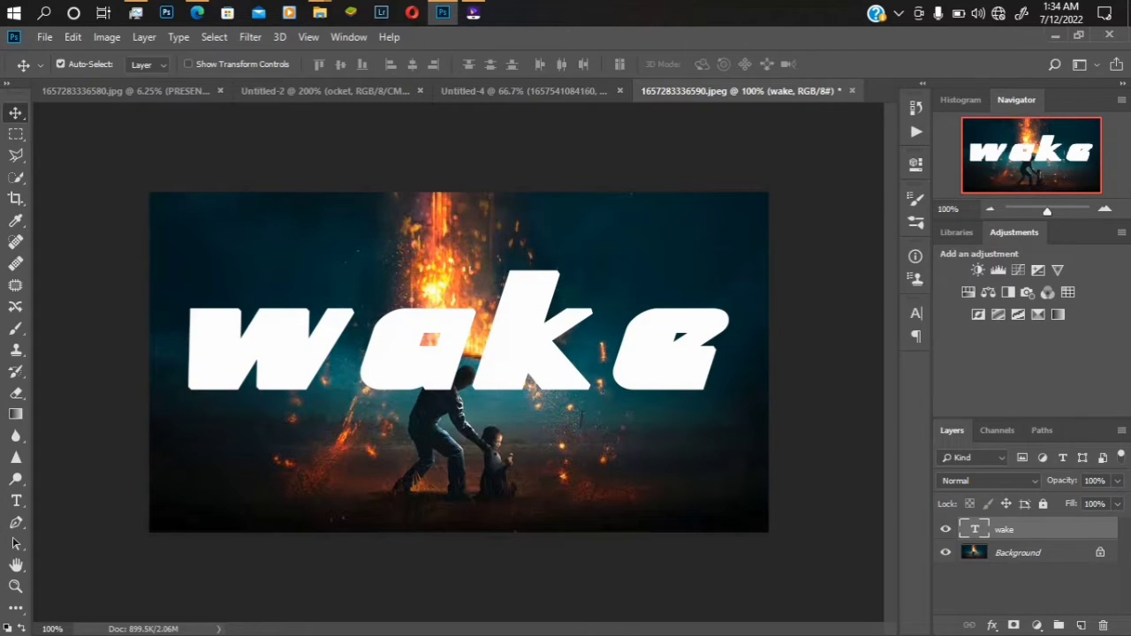
Unlock the Background layer so it becomes a regular layer, leaving its layer style options unchanged
click(1018, 553)
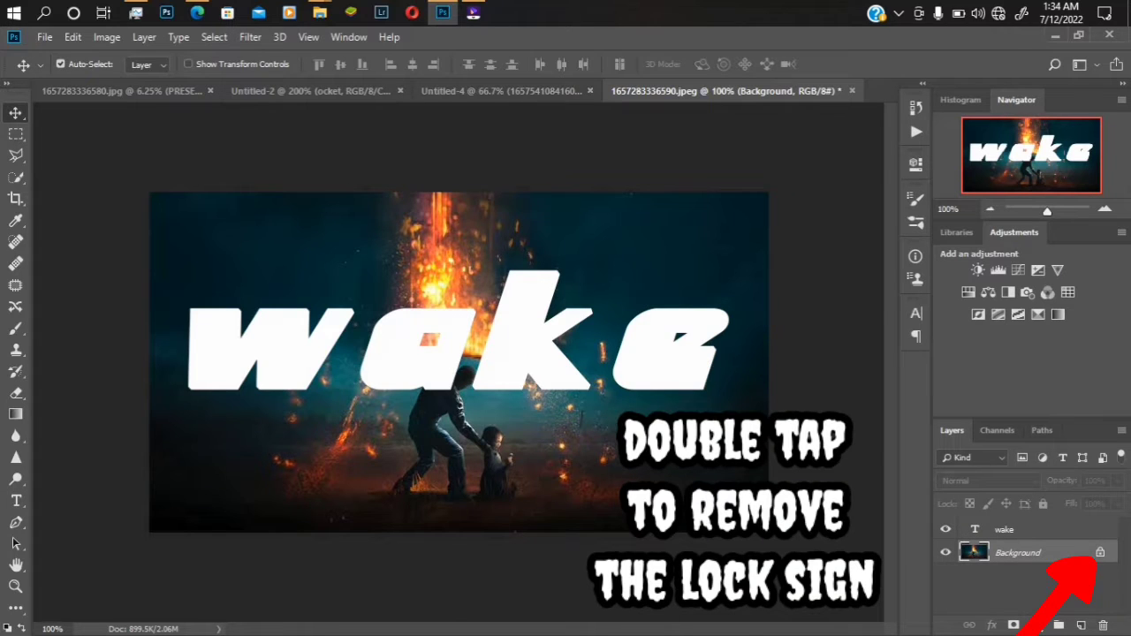
click(1100, 552)
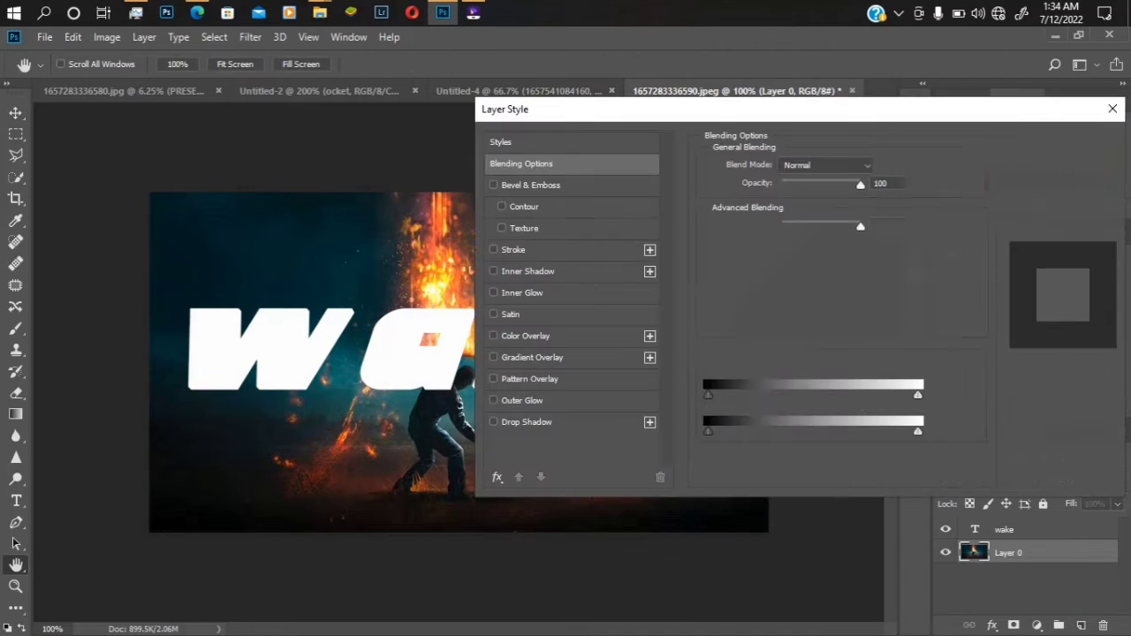
click(1113, 109)
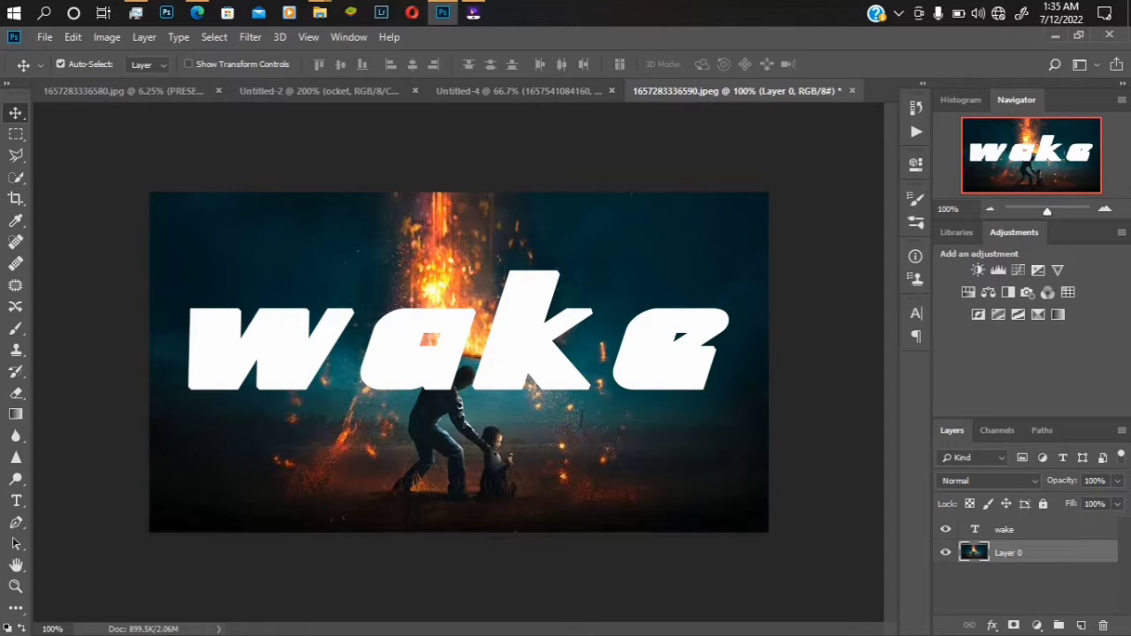
Move the picture layer above the "wake" text layer in the layer stack
click(1025, 590)
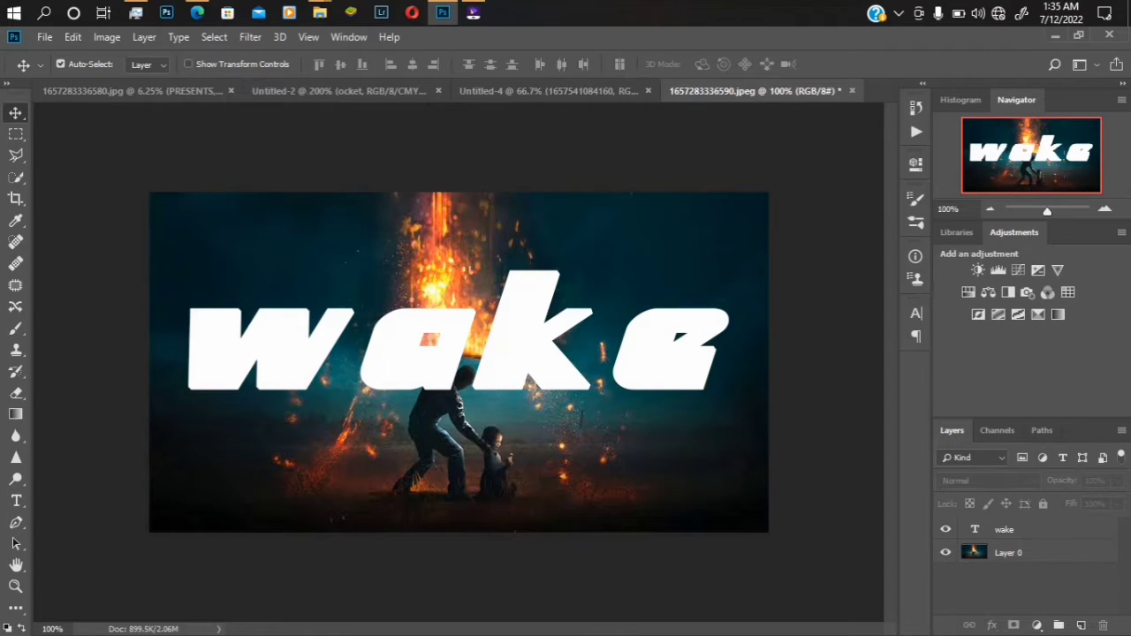
click(1025, 553)
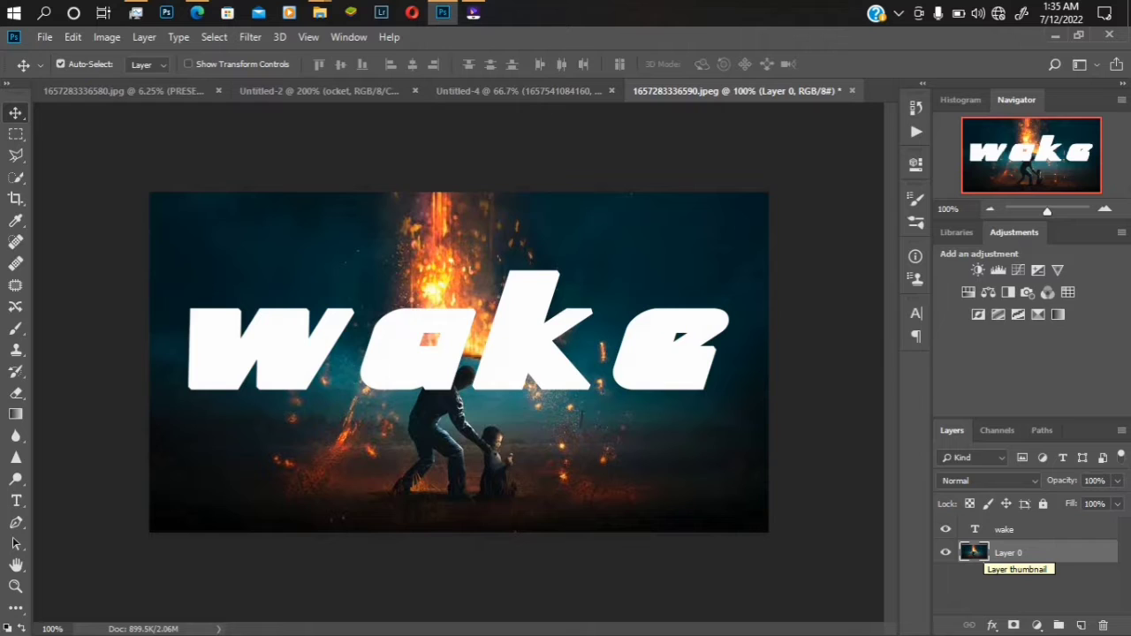
drag(974, 555, 977, 524)
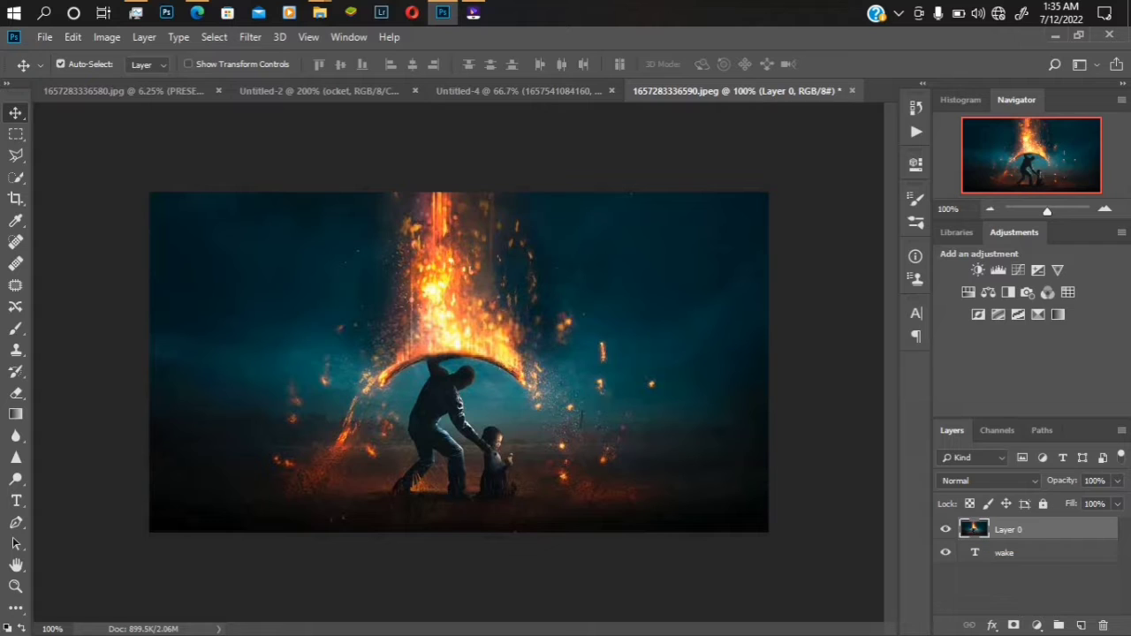
Clip the picture layer to the "wake" text layer so the image fills only the letters
click(1005, 553)
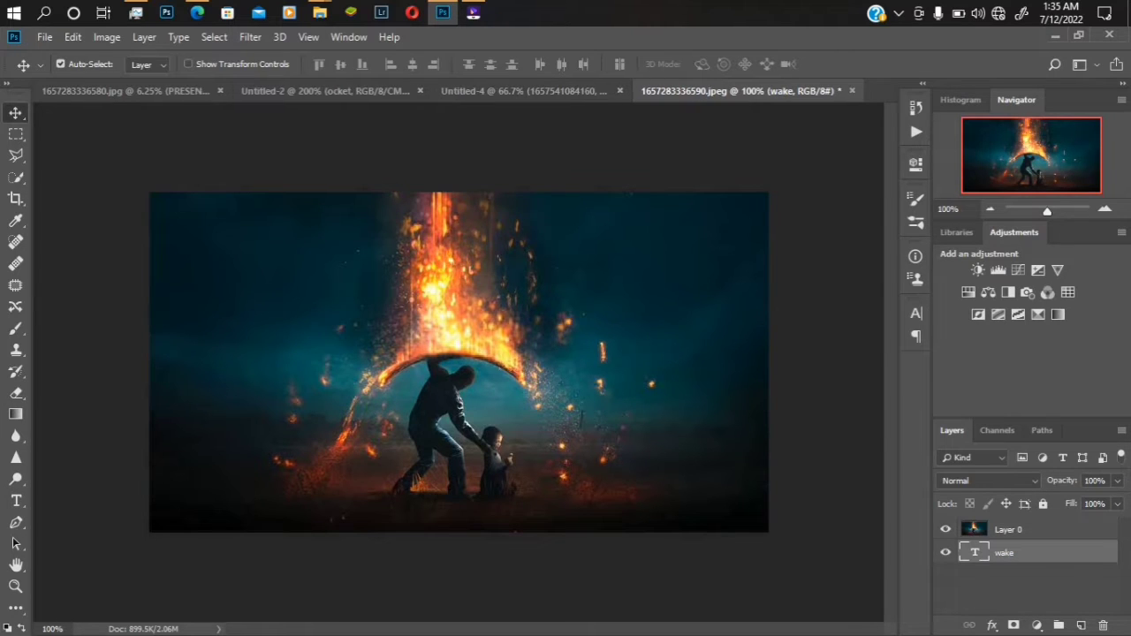
key(alt+bracketright)
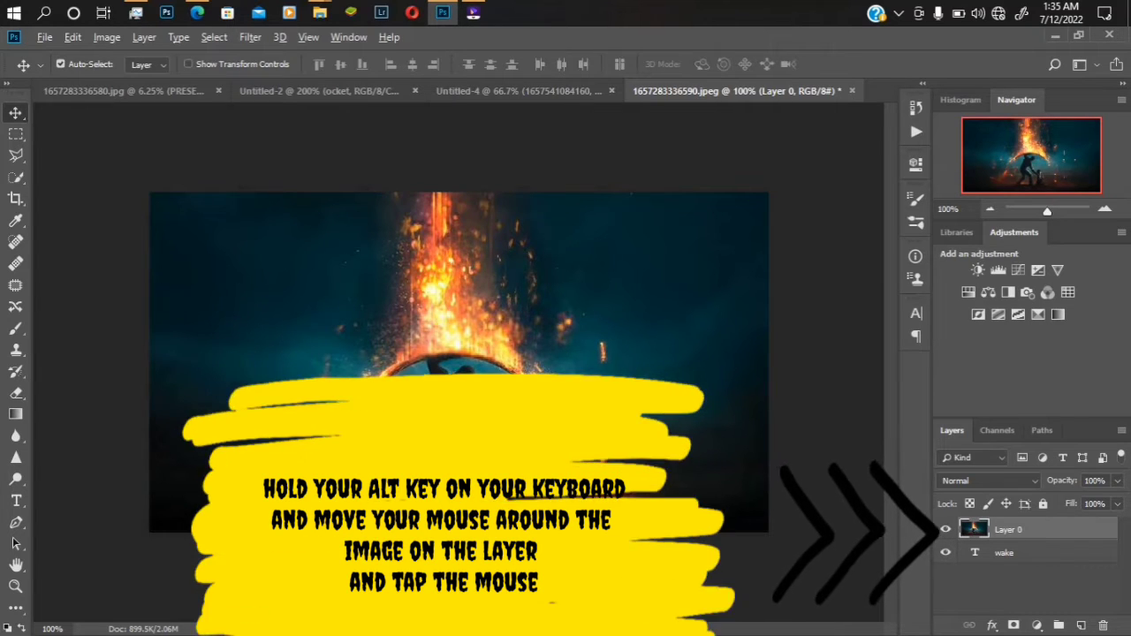
alt+click(1004, 541)
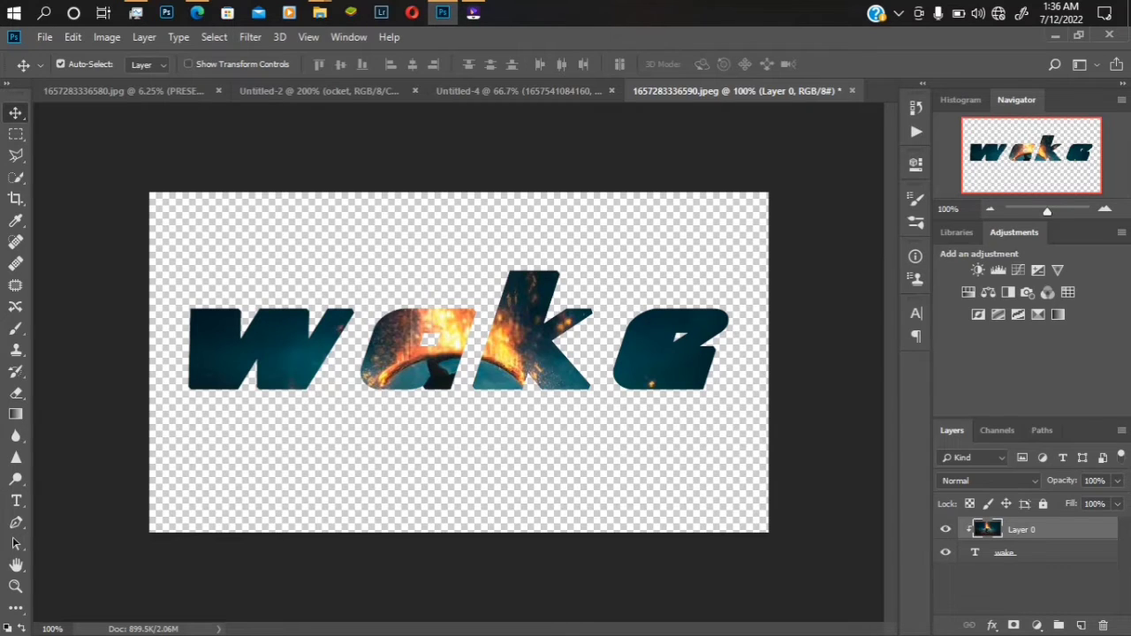
Free-transform the clipped picture layer, moving it up and left to X 354.50 px, Y 157.50 px inside the "wake" letters
key(ctrl)
key(ctrl+t)
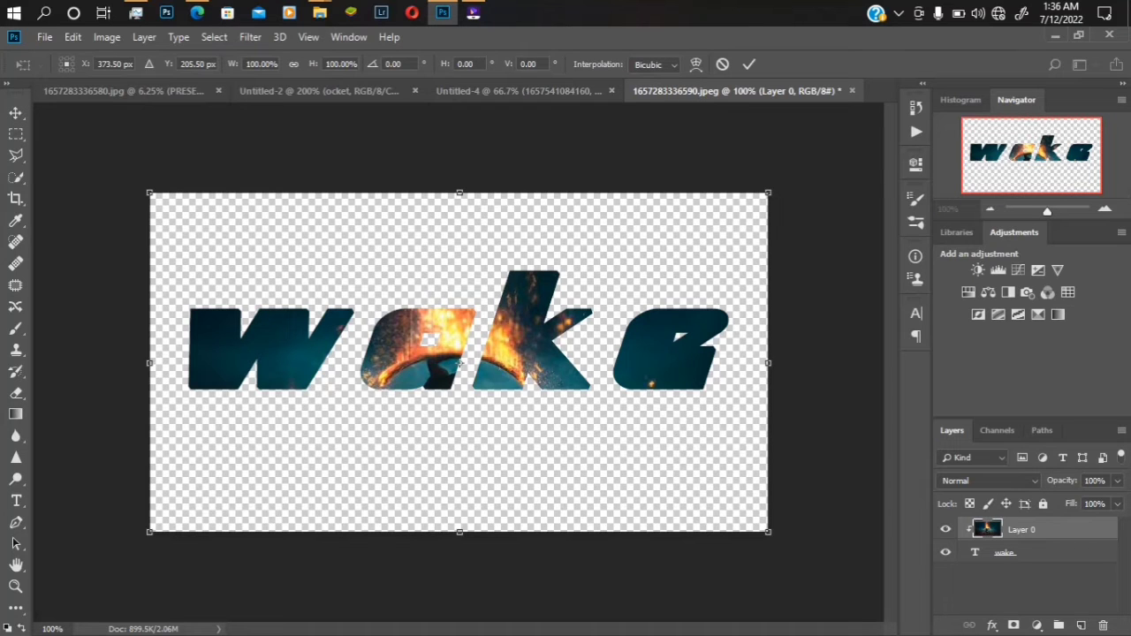
key(Up)
key(Up)
key(Up)
key(Up)
key(Up)
key(Up)
key(Up)
key(Up)
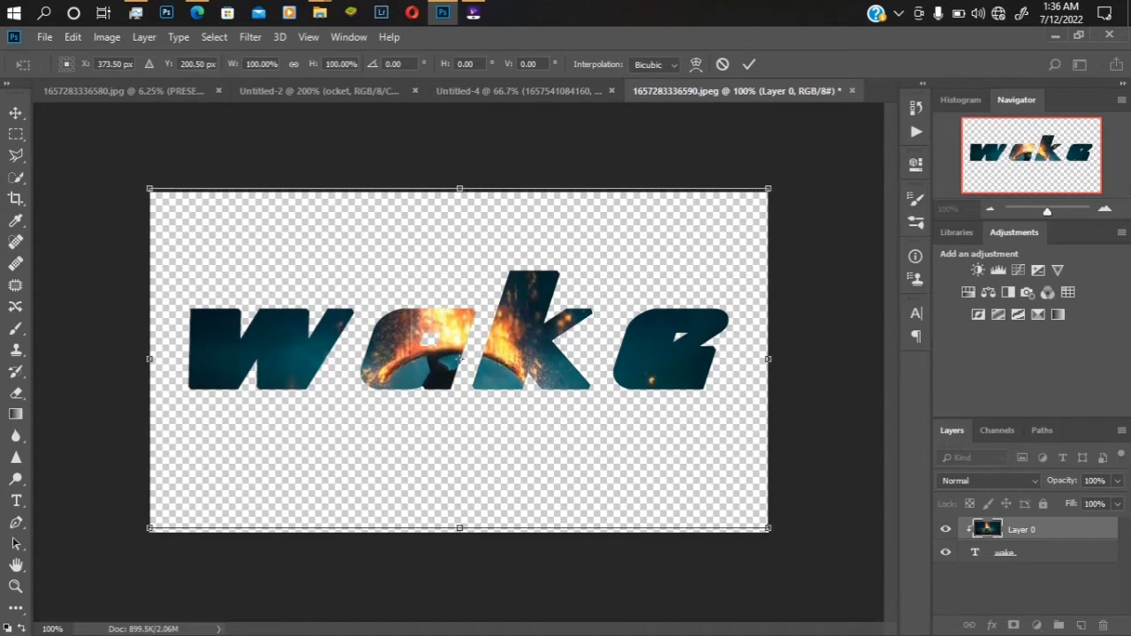
key(Up)
key(Up)
key(Up)
key(Up)
key(Up)
key(Up)
key(Up)
key(Up)
key(Up)
key(Up)
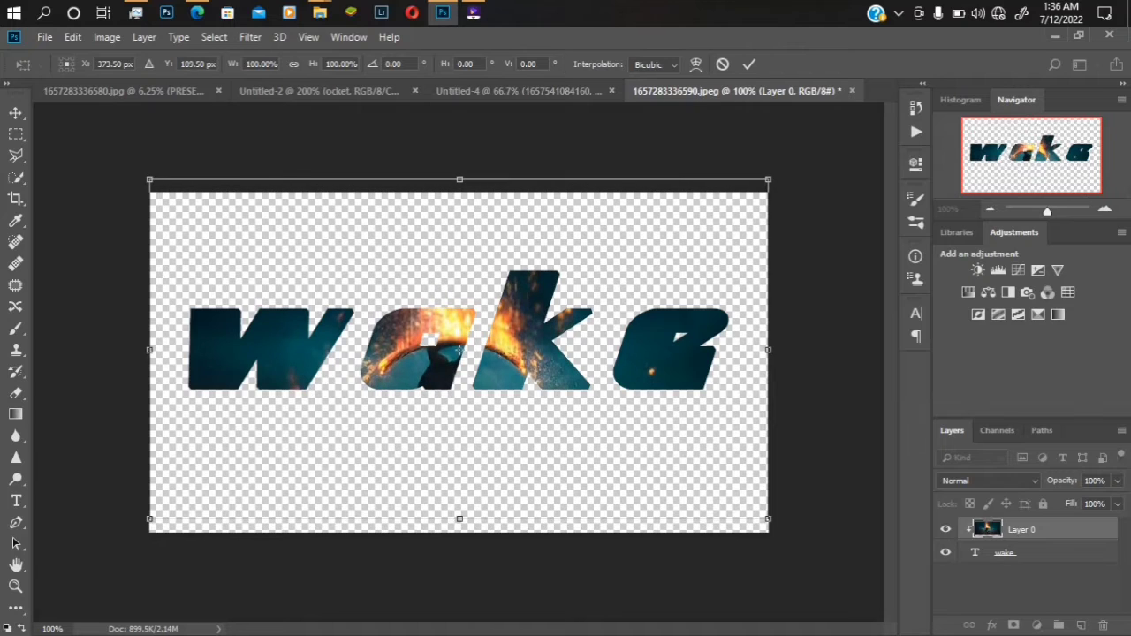
key(Up)
key(Up)
key(Up)
key(Up)
key(Up)
key(Up)
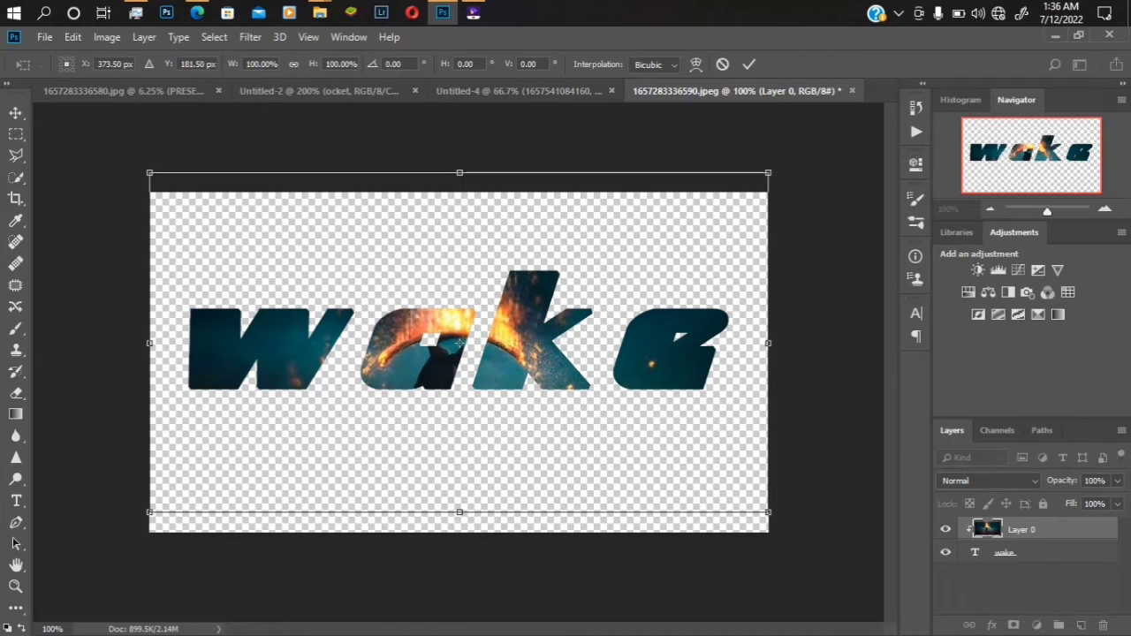
key(Left)
key(Left)
key(Left)
key(Left)
key(Left)
key(Left)
key(Left)
key(Left)
key(Left)
key(Left)
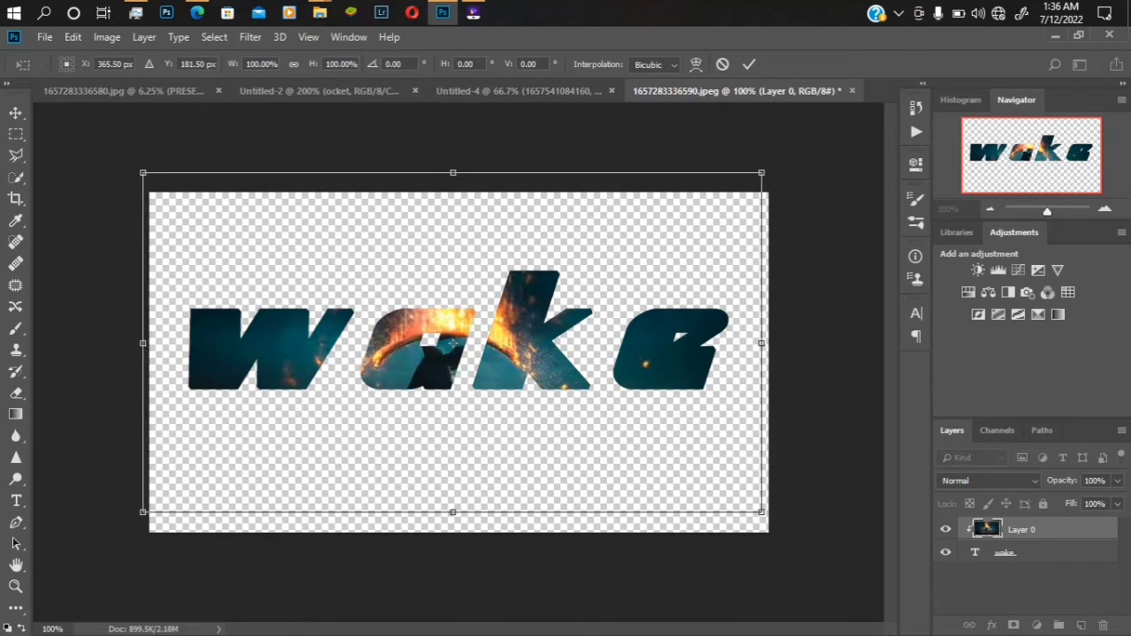
key(Left)
key(Left)
key(Left)
key(Left)
key(Left)
key(Left)
key(Left)
key(Left)
key(Left)
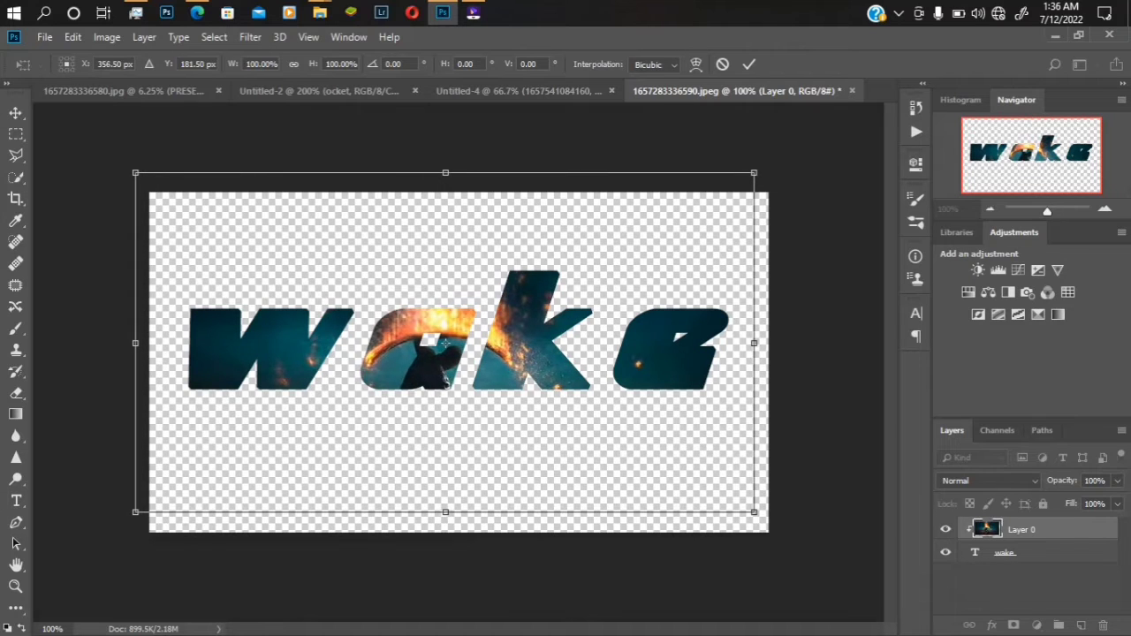
key(Up)
key(Up)
key(Up)
key(Up)
key(Up)
key(Up)
key(Up)
key(Up)
key(Up)
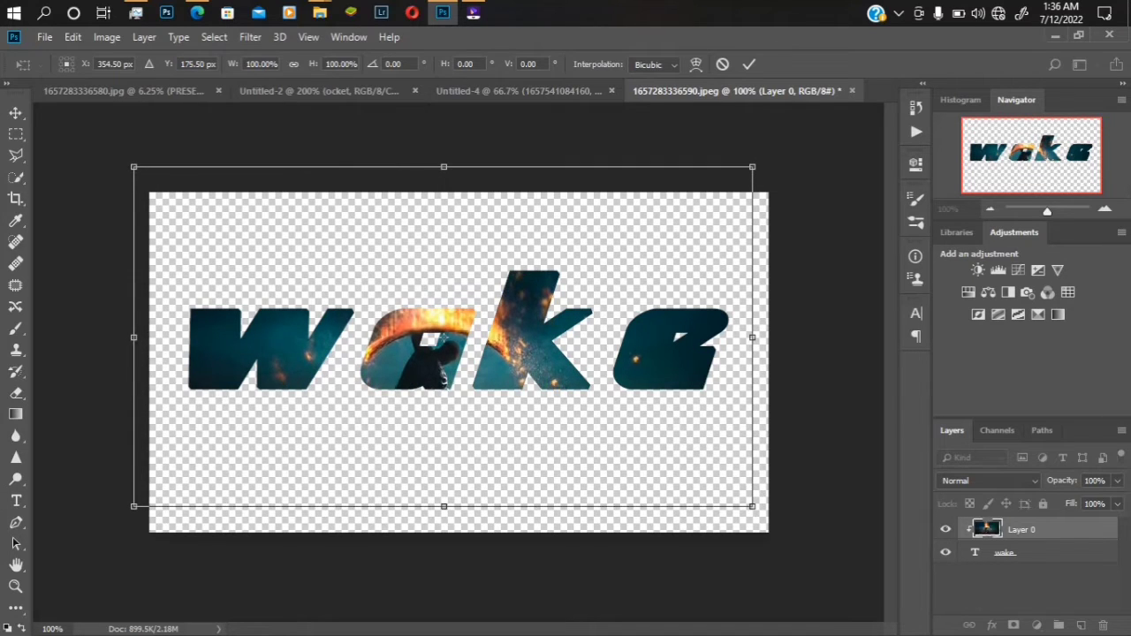
key(Up)
key(Up)
key(Up)
key(Up)
key(Up)
key(Up)
key(Up)
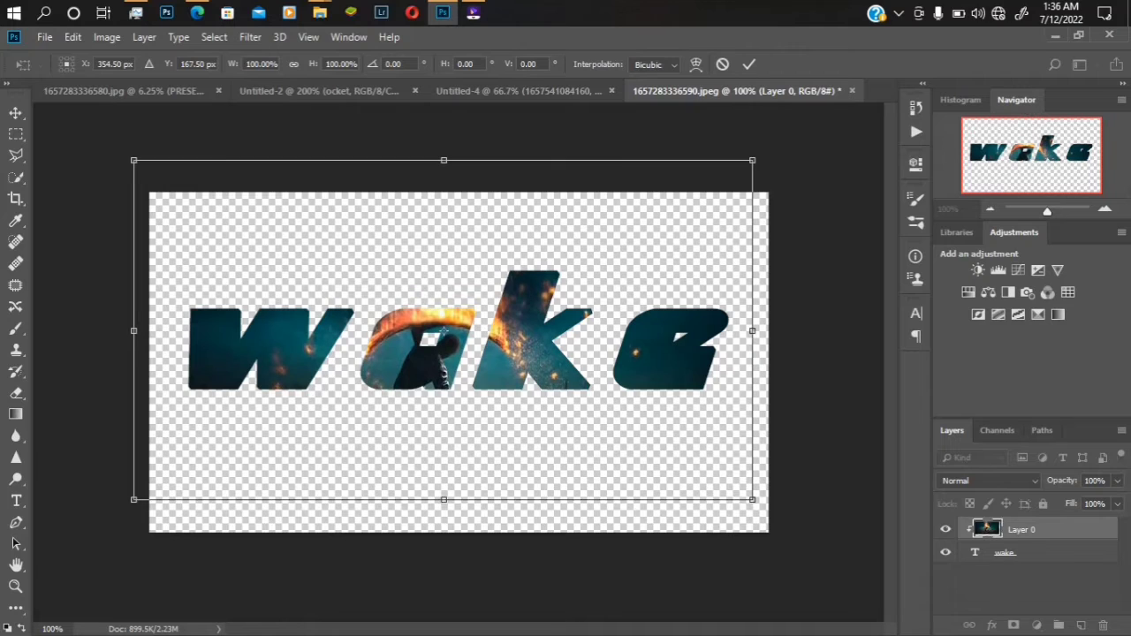
key(Up)
key(Up)
key(Up)
key(Up)
key(Up)
key(Up)
key(Up)
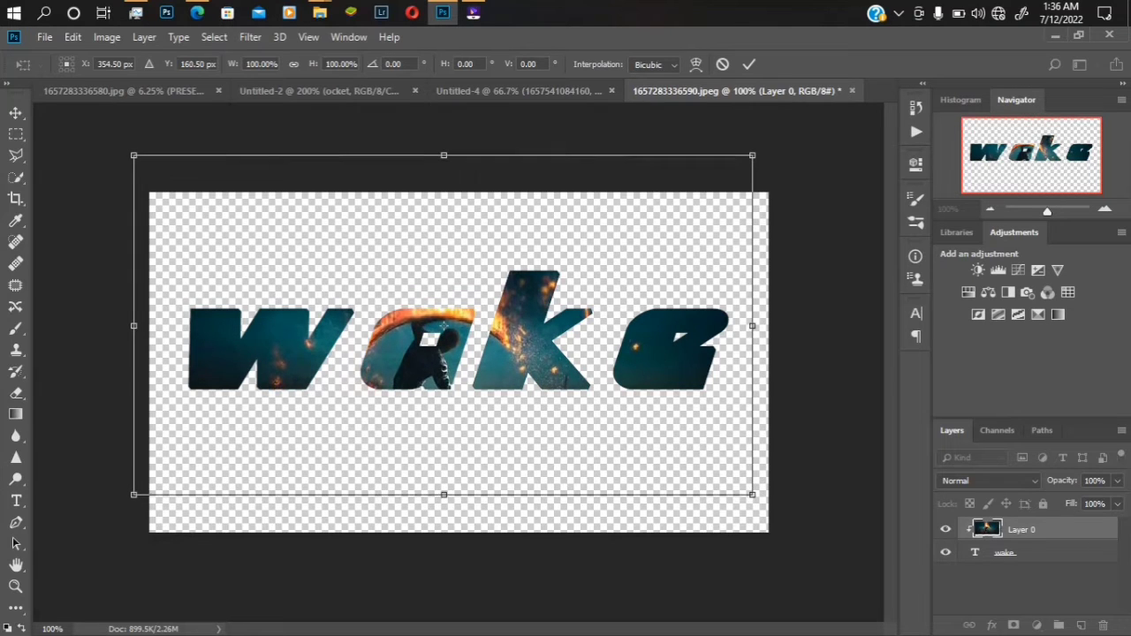
key(Up)
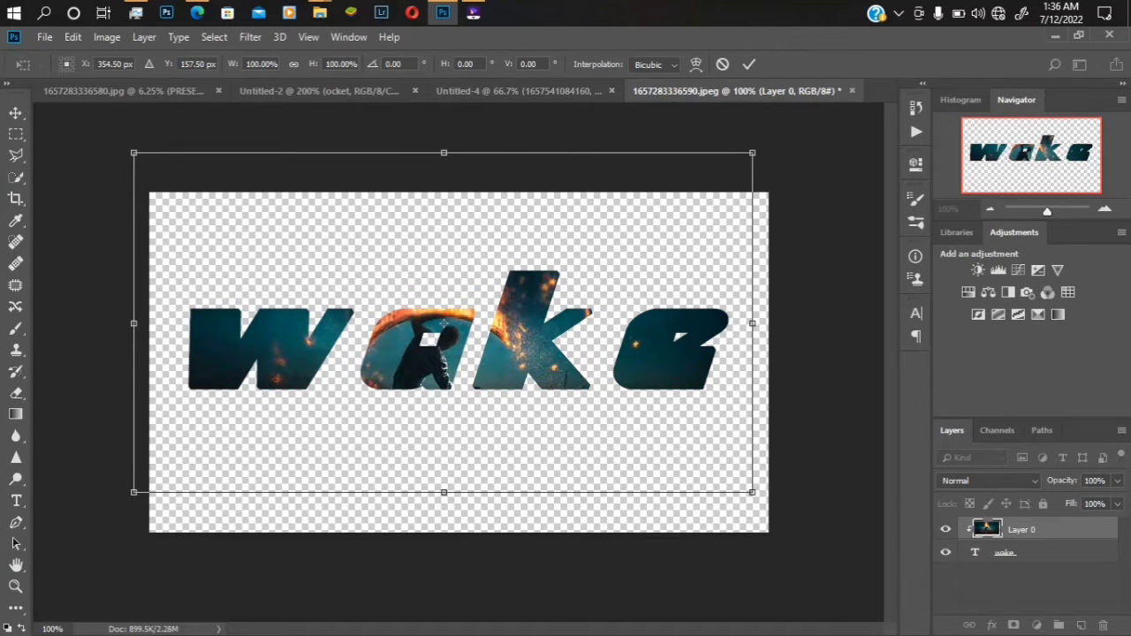
key(Return)
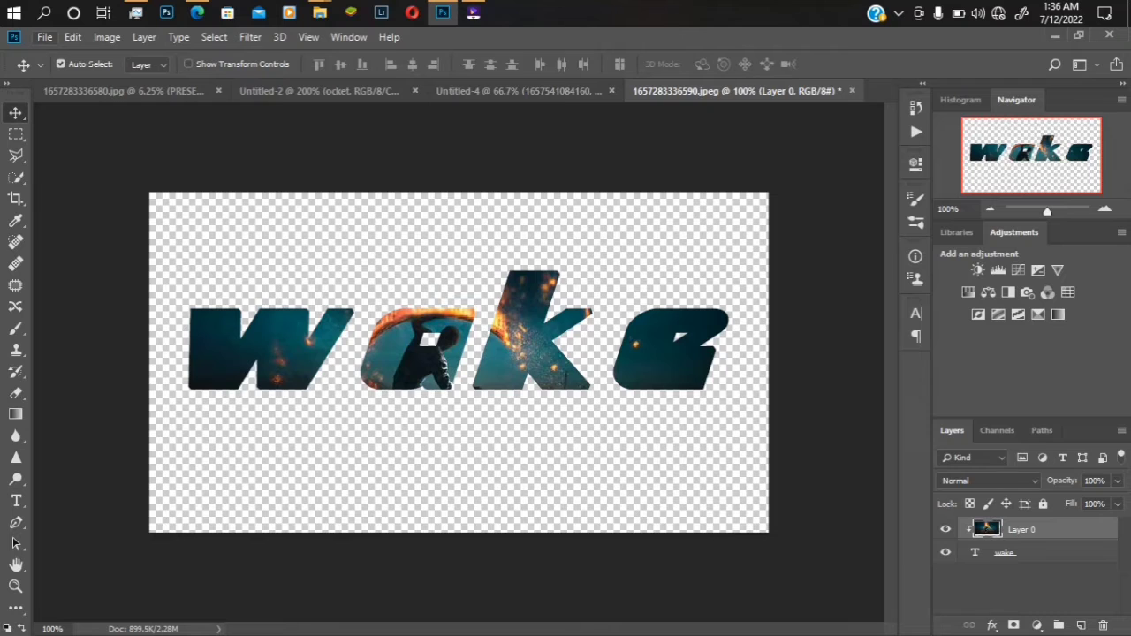
Create a new document from the recent Landscape, 2 x 3 preset, 3 x 2 inches at 300 ppi with a white background
click(44, 36)
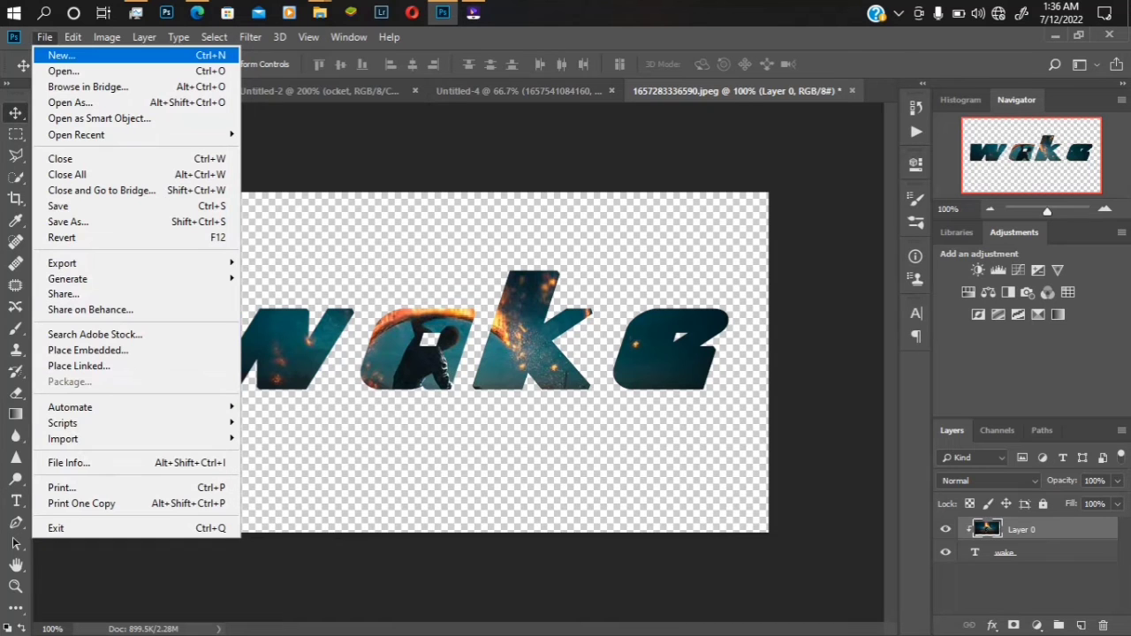
click(62, 55)
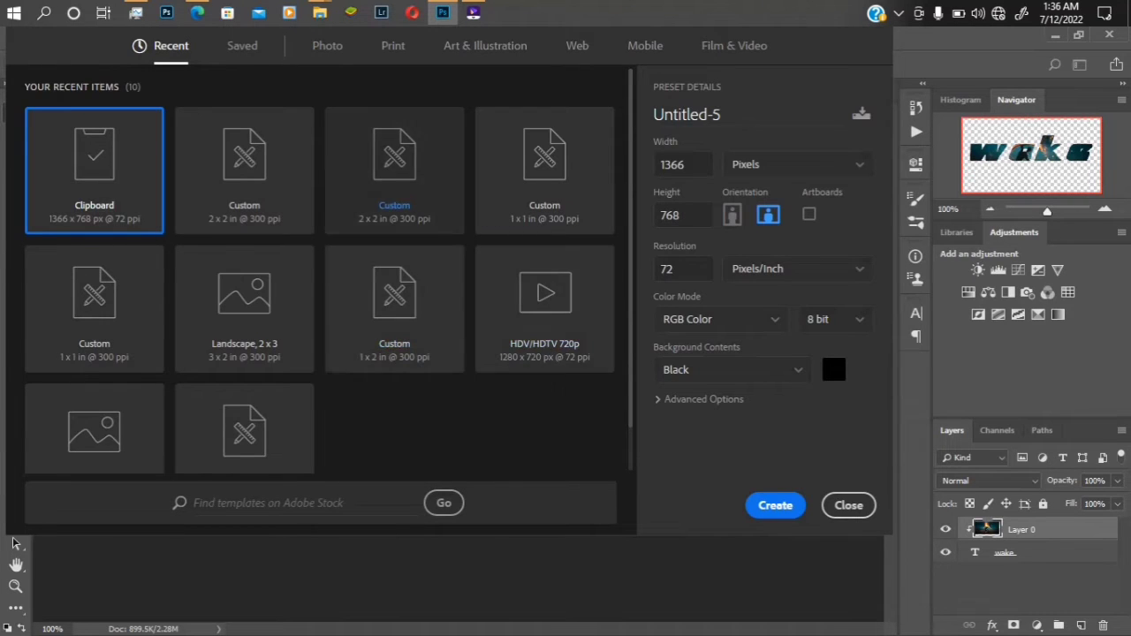
click(244, 309)
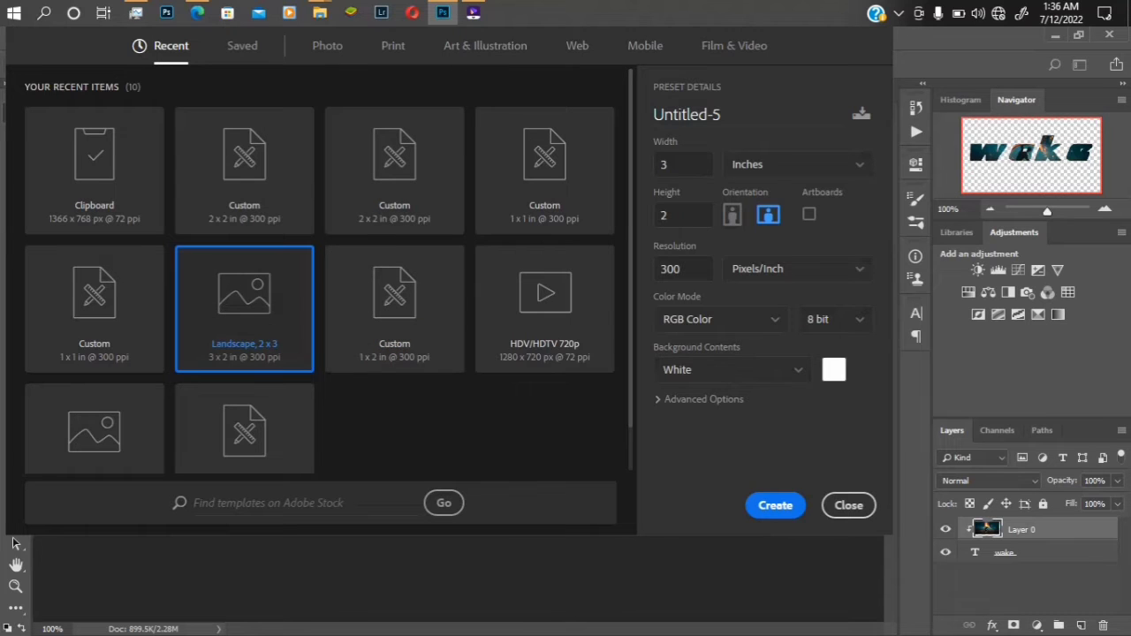
key(Return)
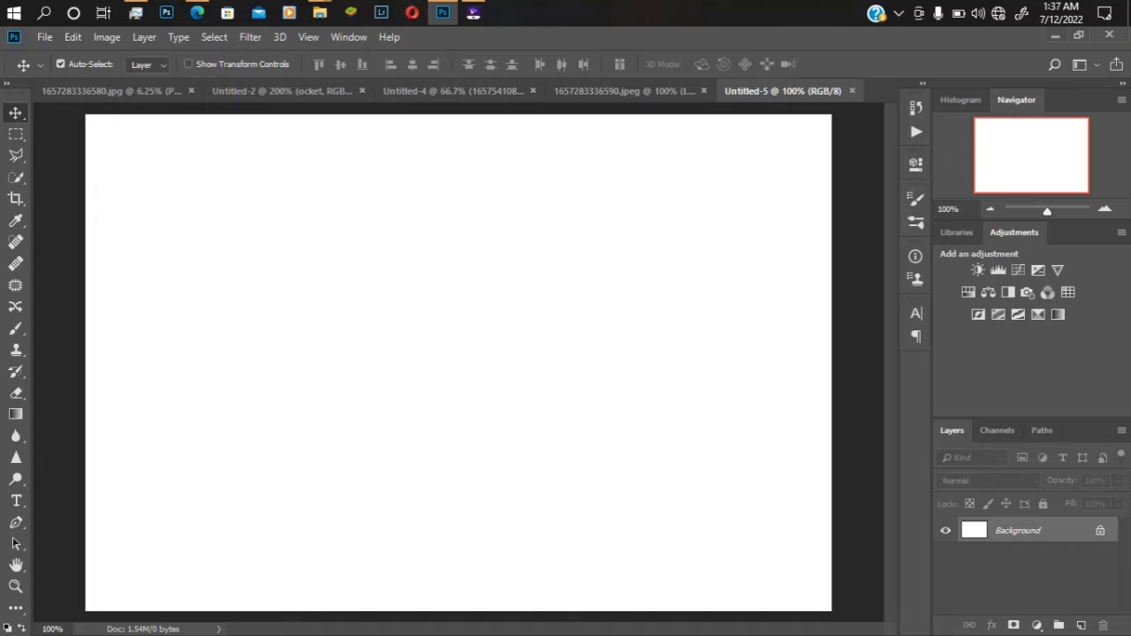
Switch to File Explorer and place 1657283336557.jpg, the family sunset silhouette, into the new blank Photoshop document
mouse_move(319, 12)
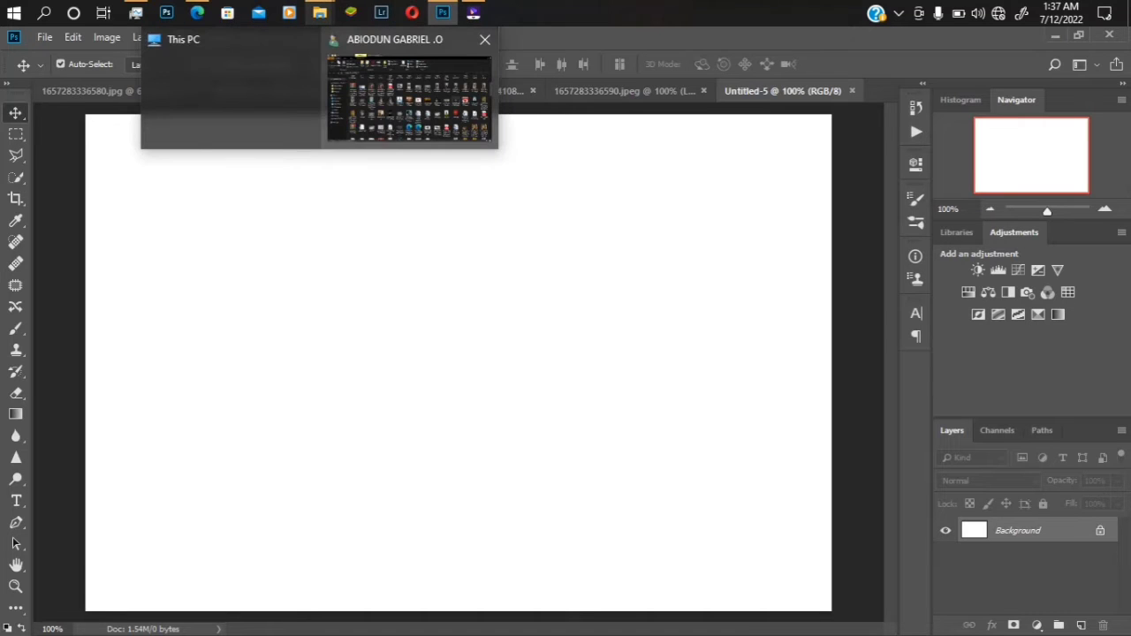
click(408, 98)
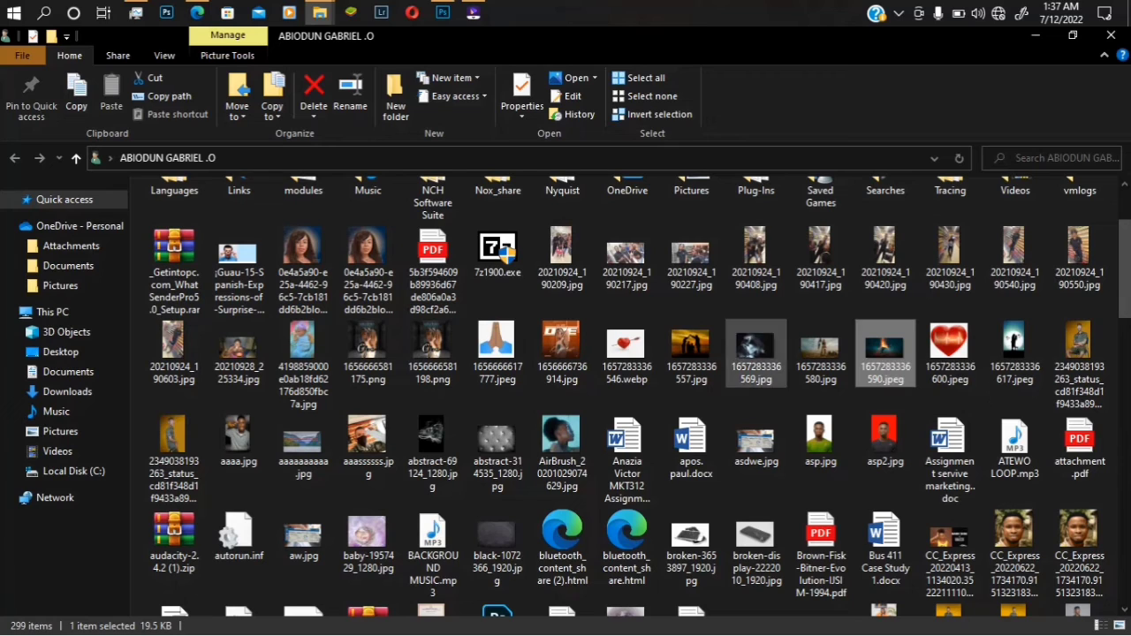
click(691, 353)
drag(691, 353, 581, 189)
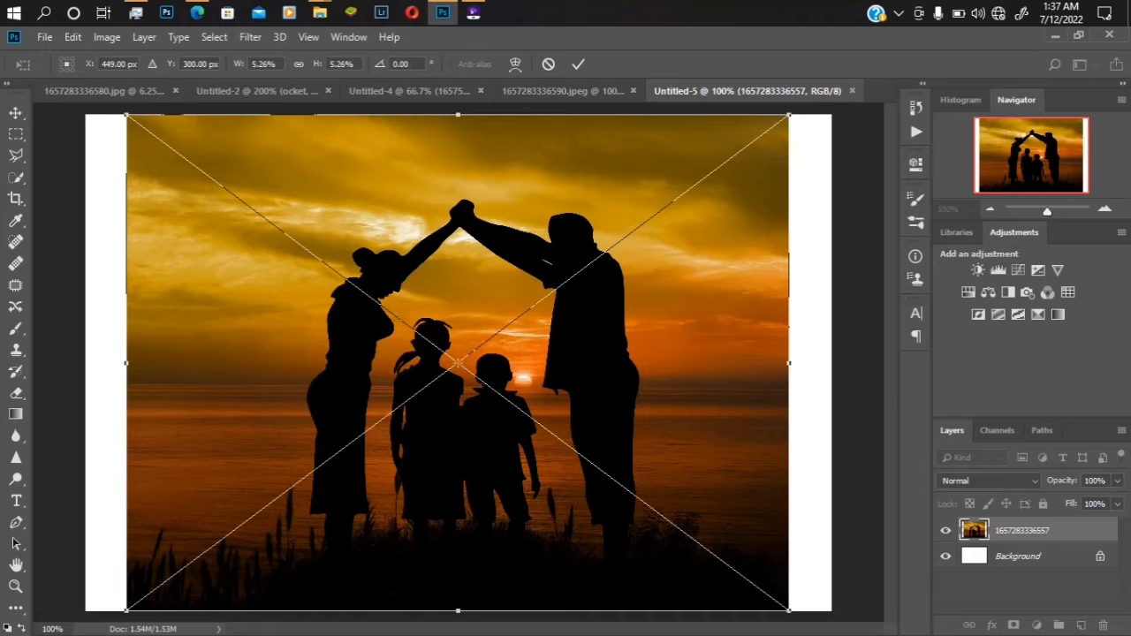
key(ctrl+minus)
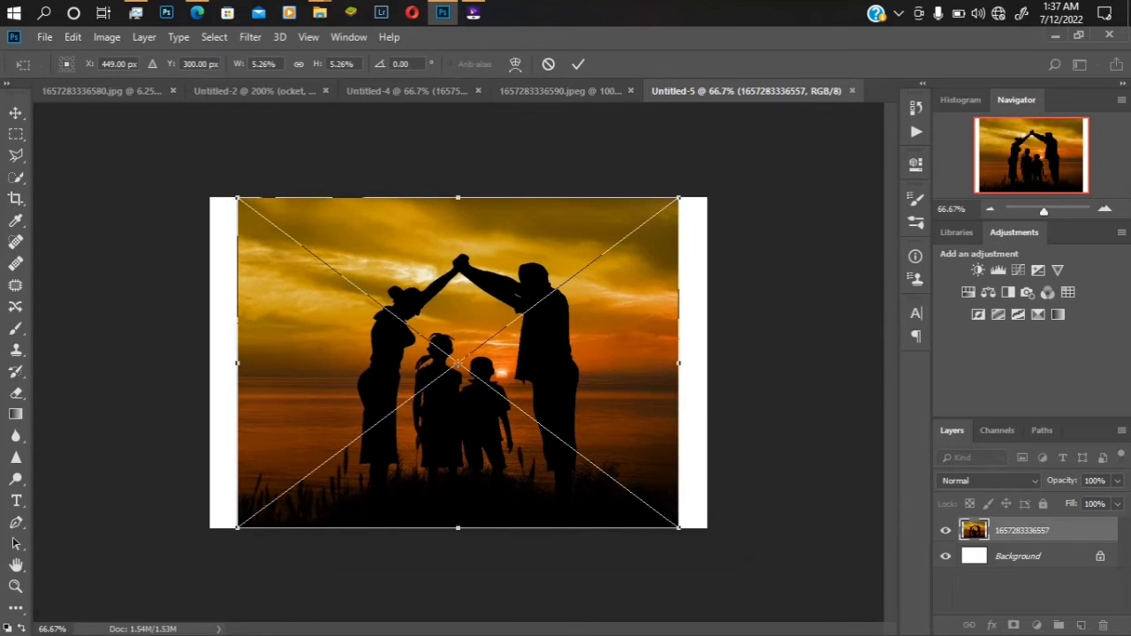
key(Return)
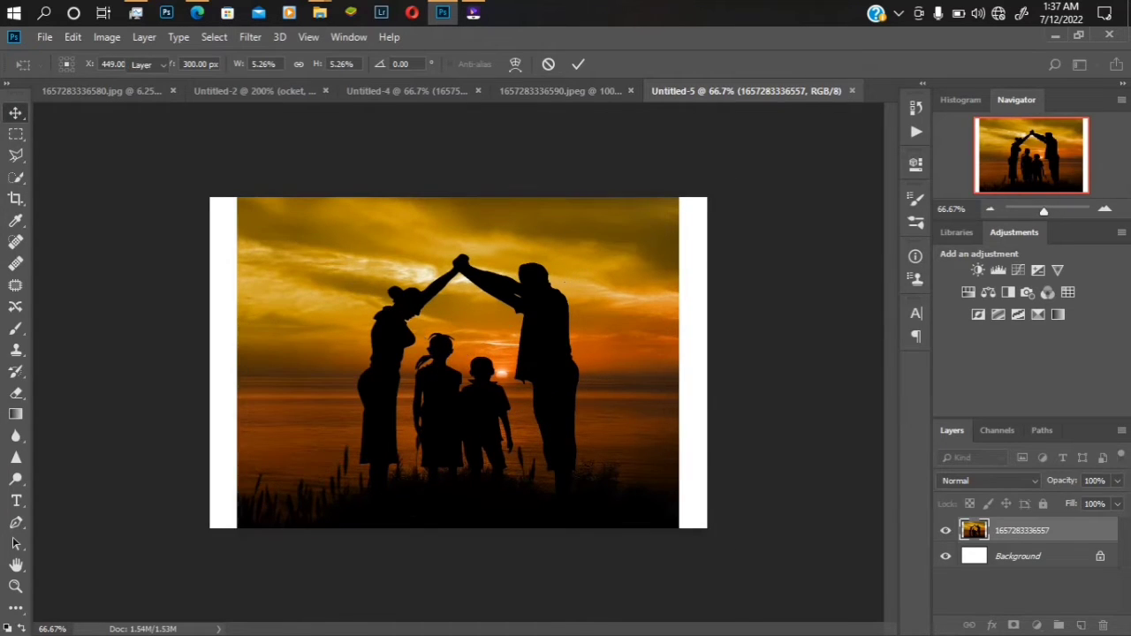
Add the white text "wake" in Husky Stash at 250 pt over the sunset picture and move it left and slightly down
key(t)
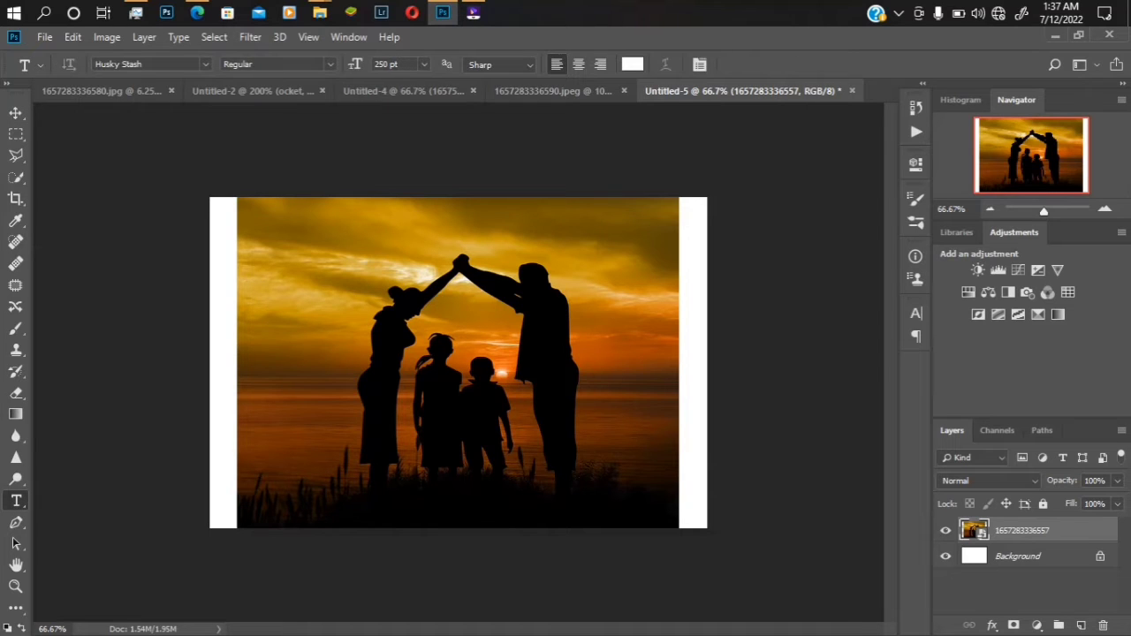
click(450, 372)
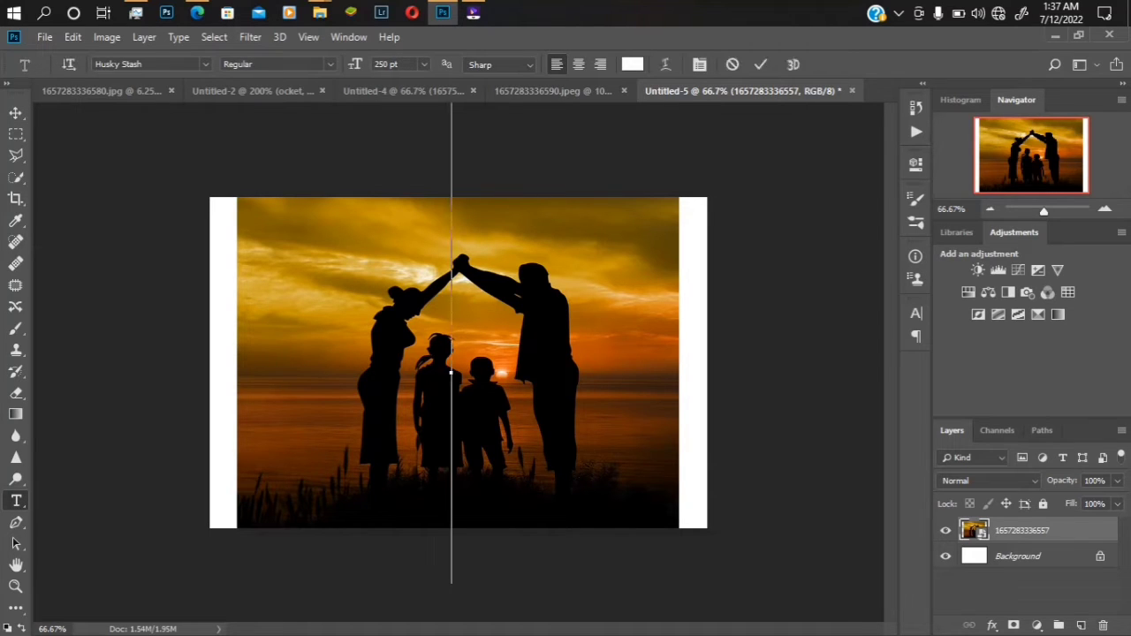
text(F)
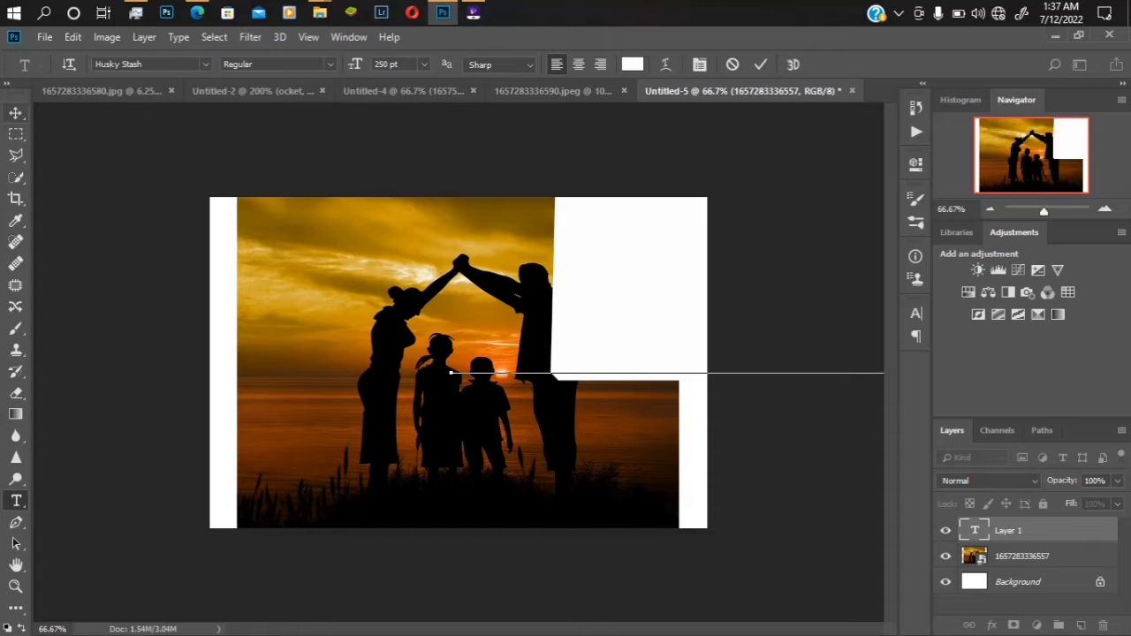
click(16, 113)
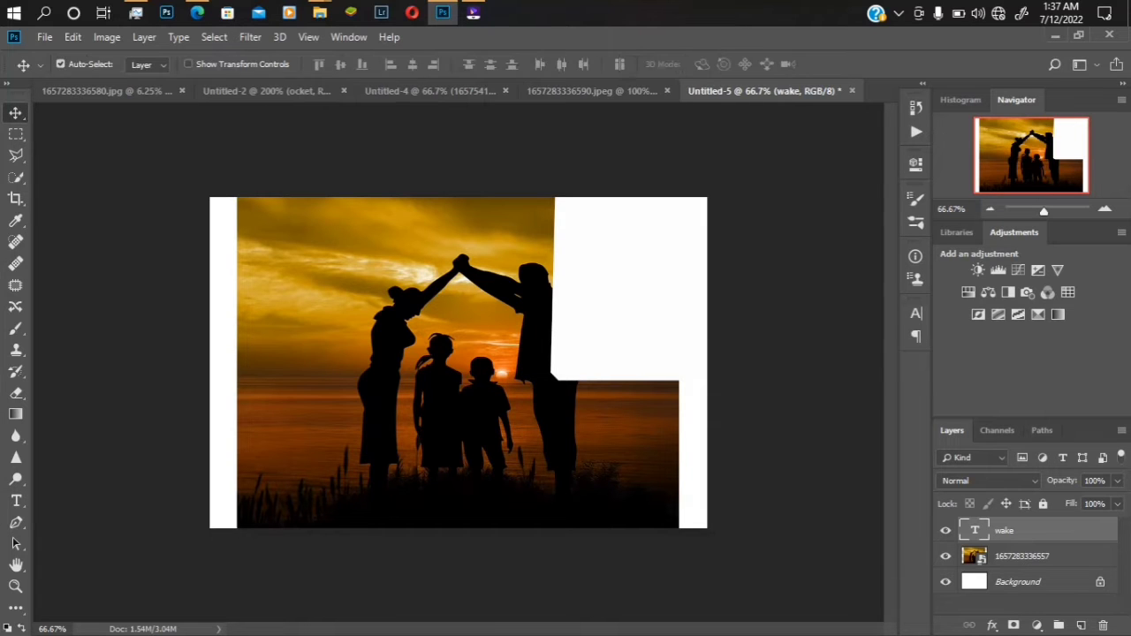
drag(601, 325, 112, 387)
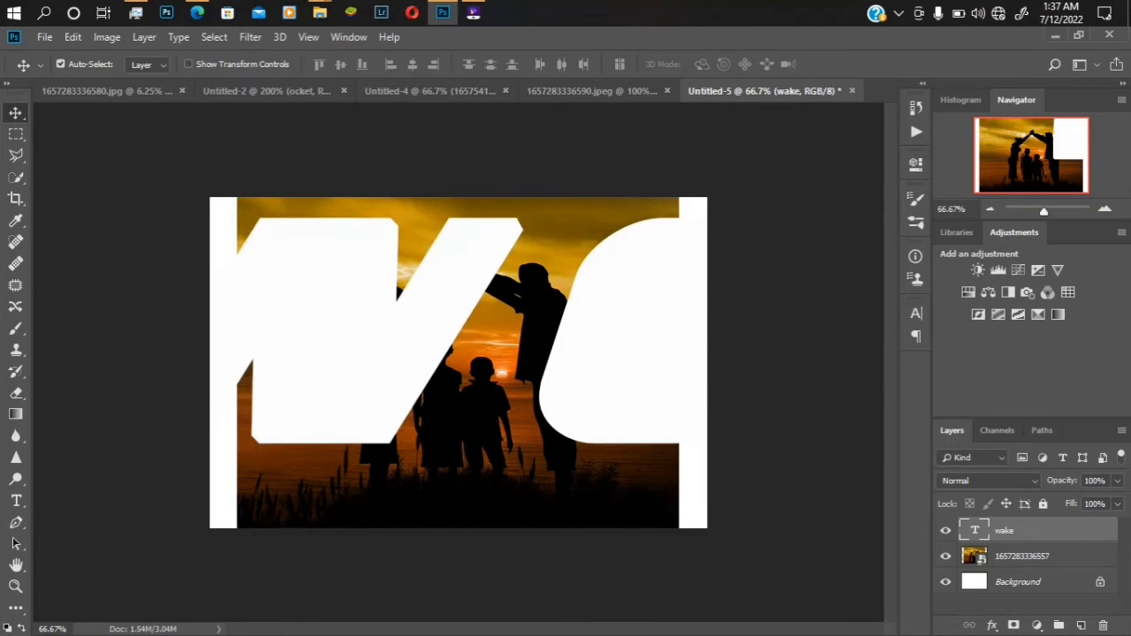
Set the "wake" text's font size to 150 pt
click(917, 313)
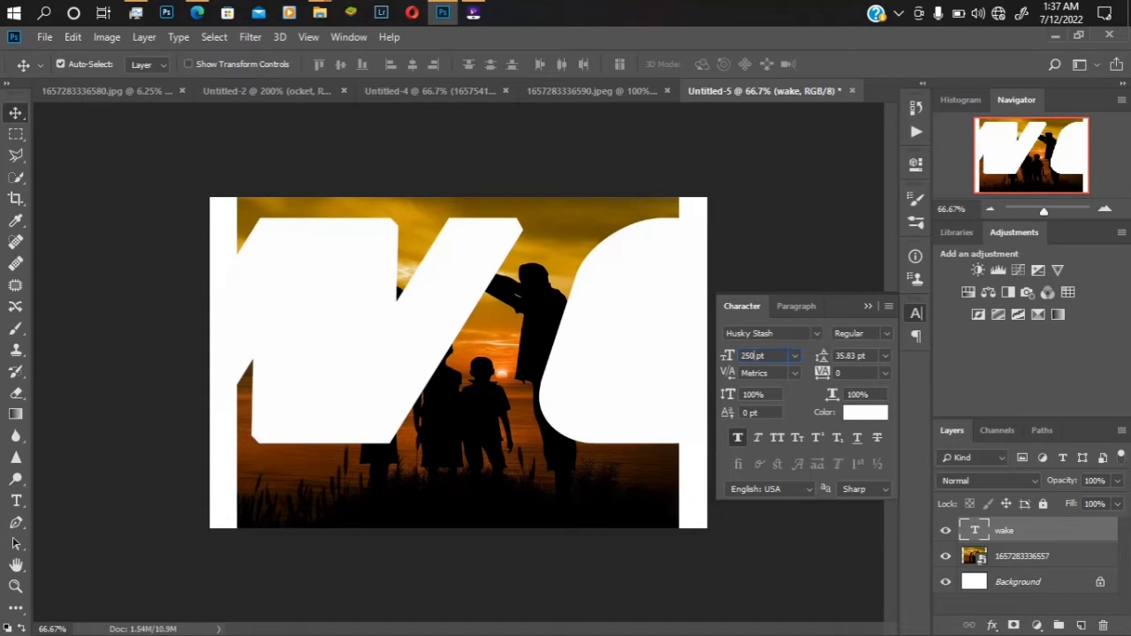
key(BackSpace)
key(BackSpace)
key(BackSpace)
text(150)
key(Return)
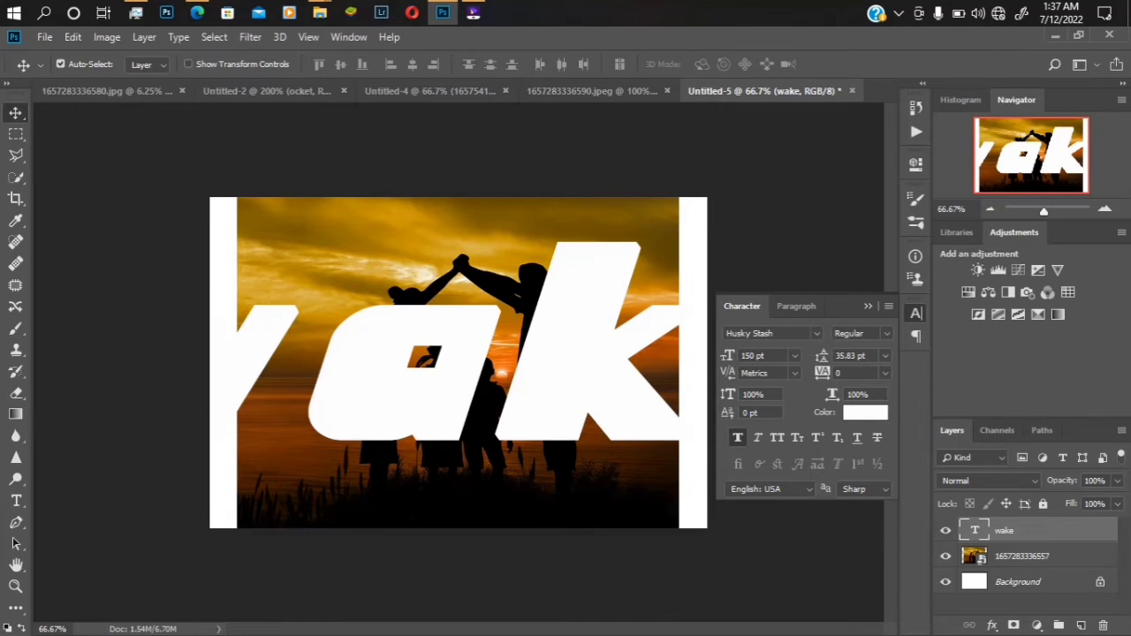
Reduce the "wake" text's font size to 90 pt and move the word right and slightly up across the picture's middle
key(BackSpace)
key(BackSpace)
key(BackSpace)
text(90)
key(Return)
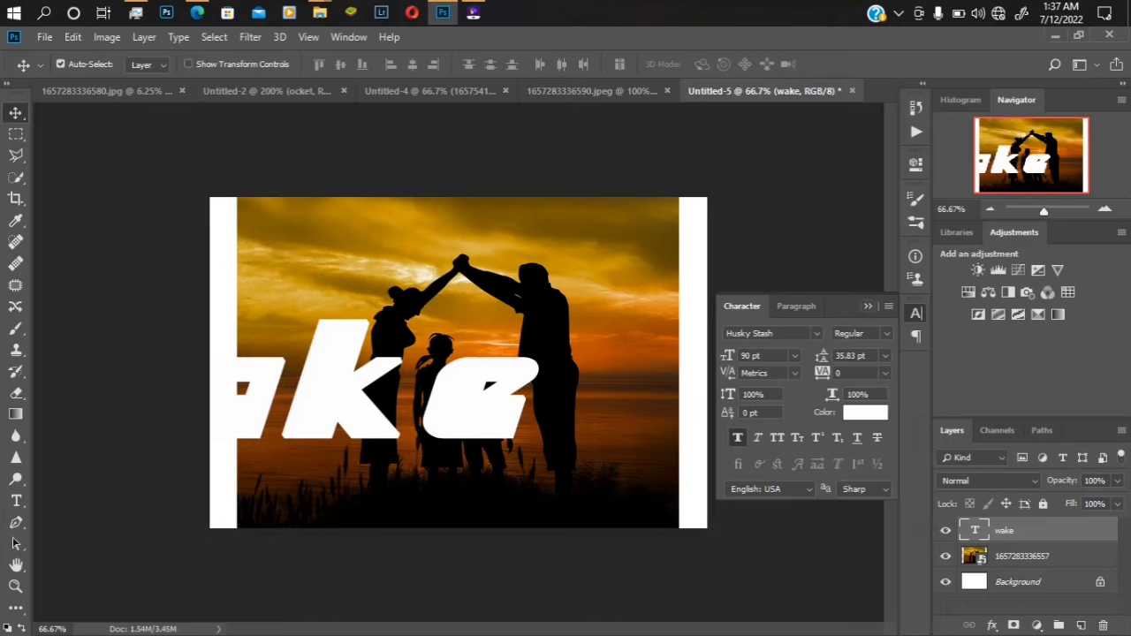
click(868, 307)
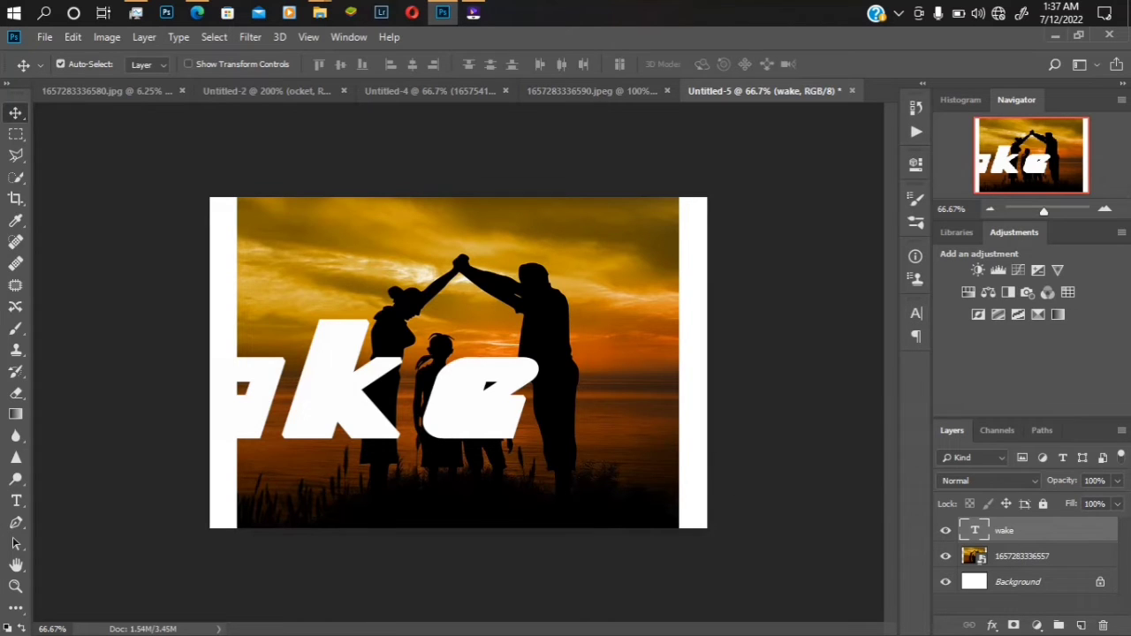
drag(319, 353, 520, 315)
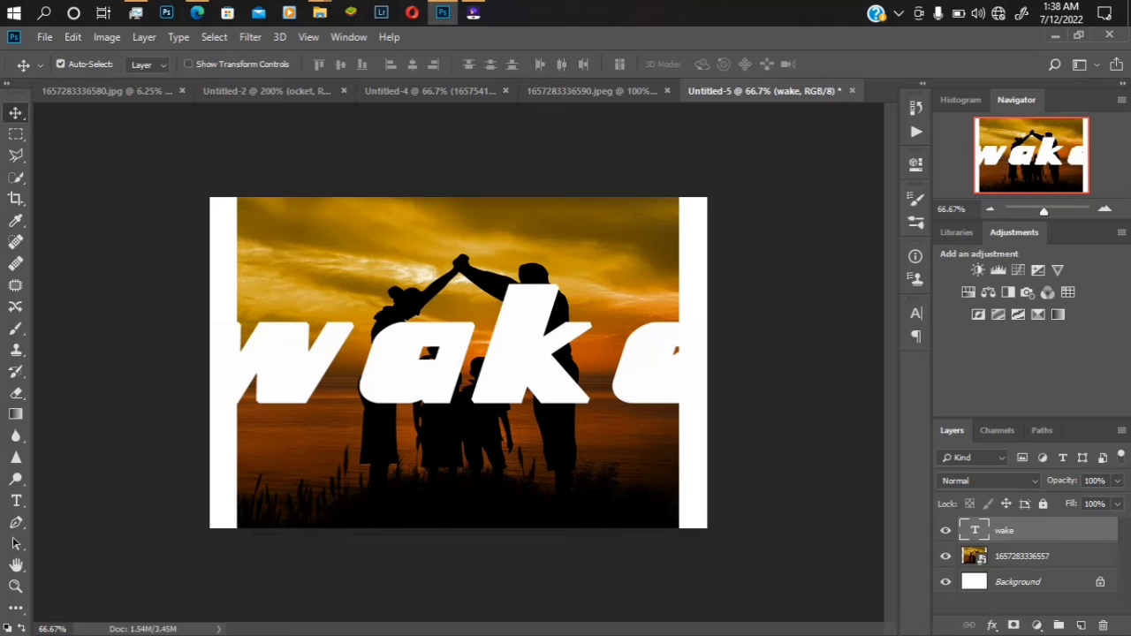
Set the "wake" text layer's font size to 72 pt
click(1023, 557)
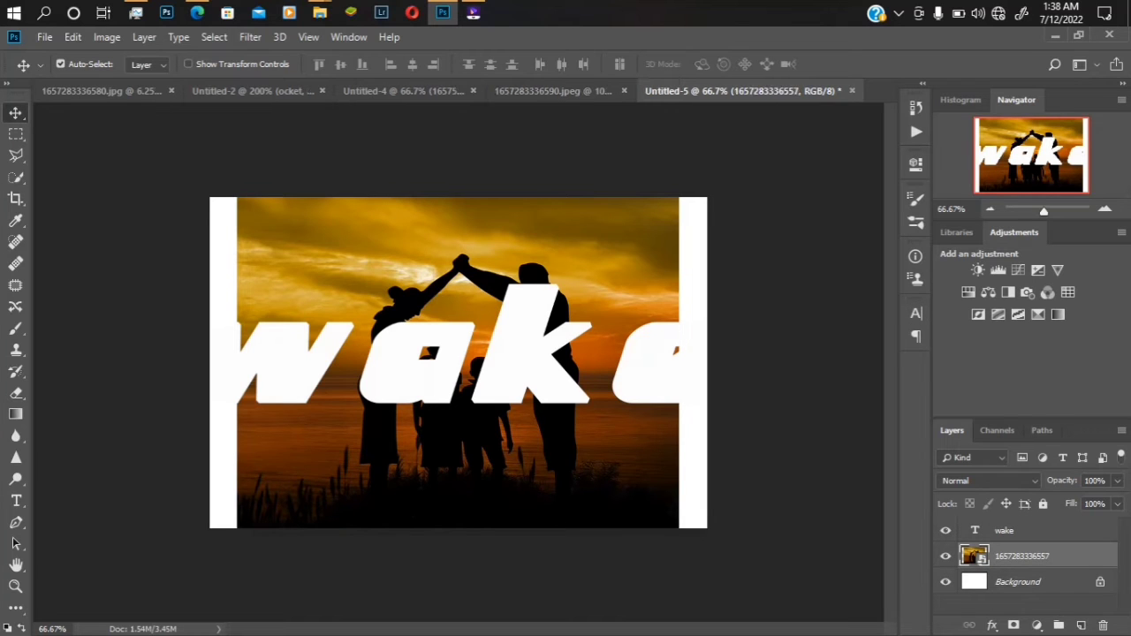
click(1020, 531)
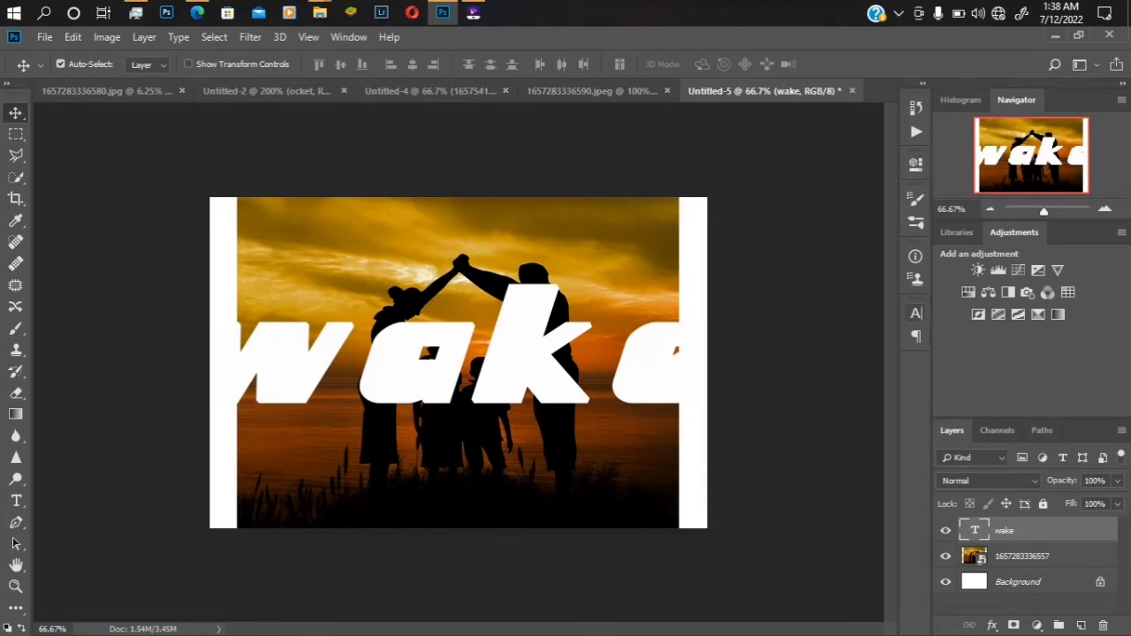
click(916, 313)
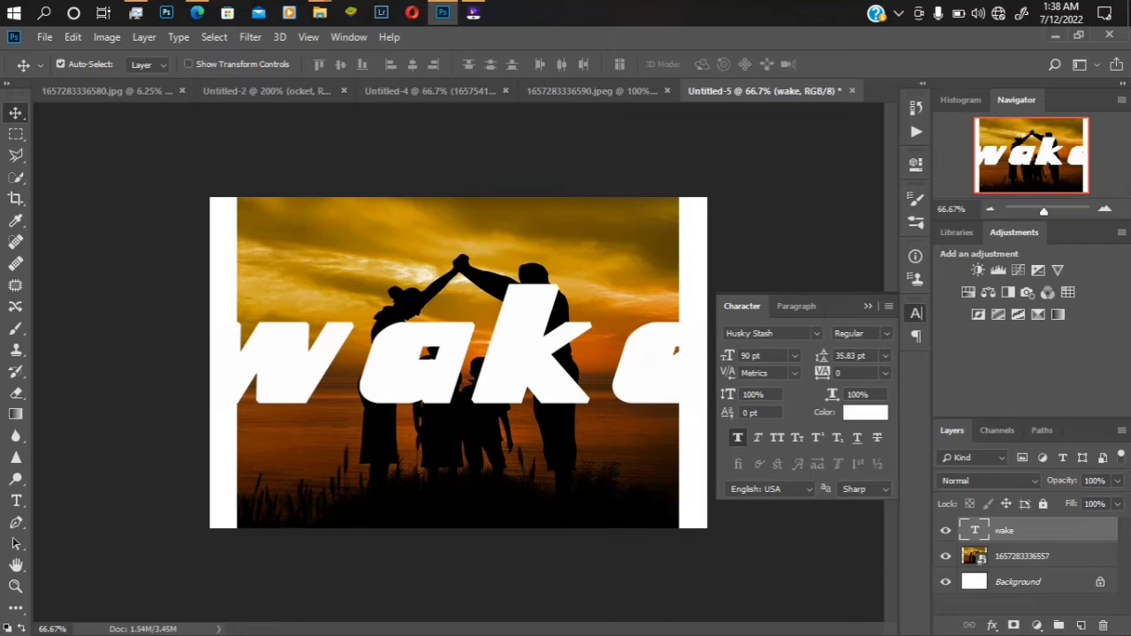
click(794, 355)
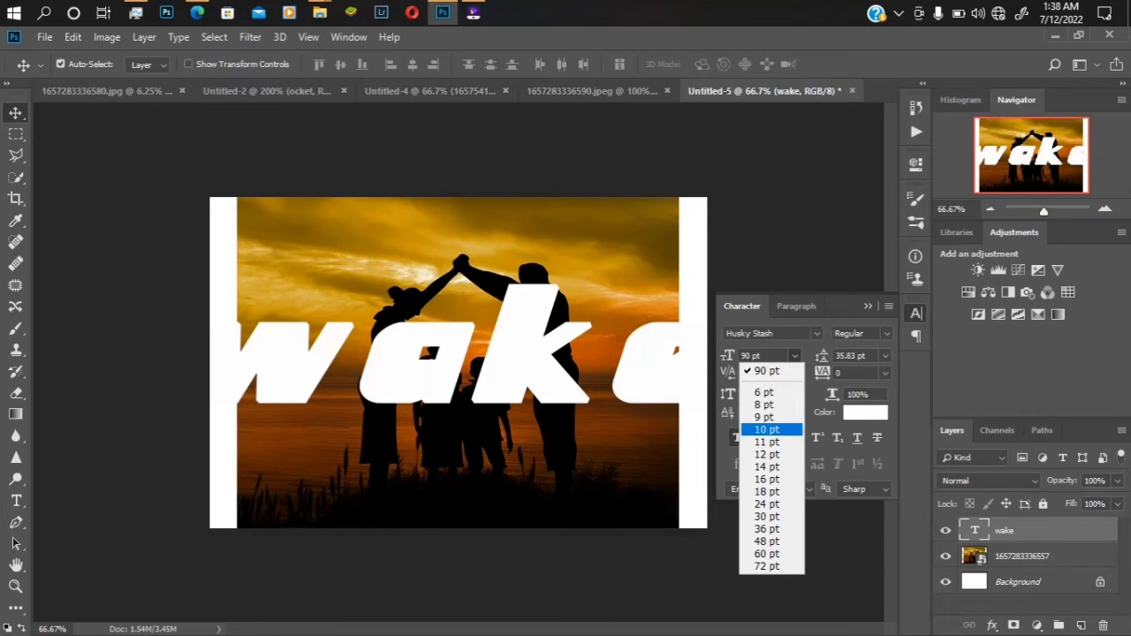
click(767, 566)
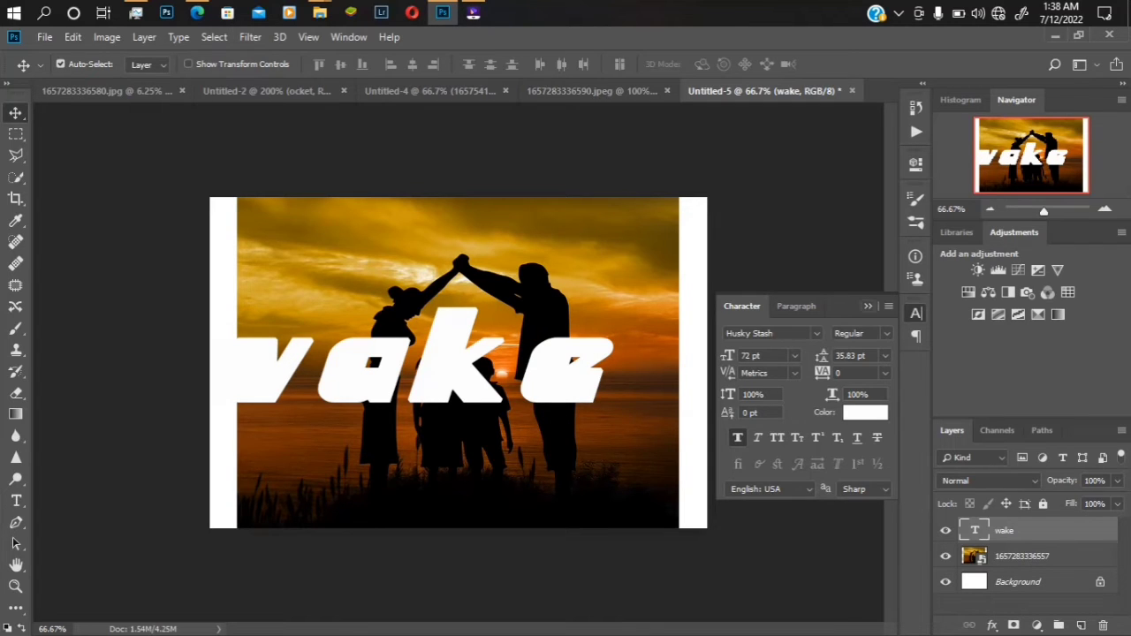
Move the "wake" text right to span the sunset picture's width and place the picture layer above the text layer
click(868, 306)
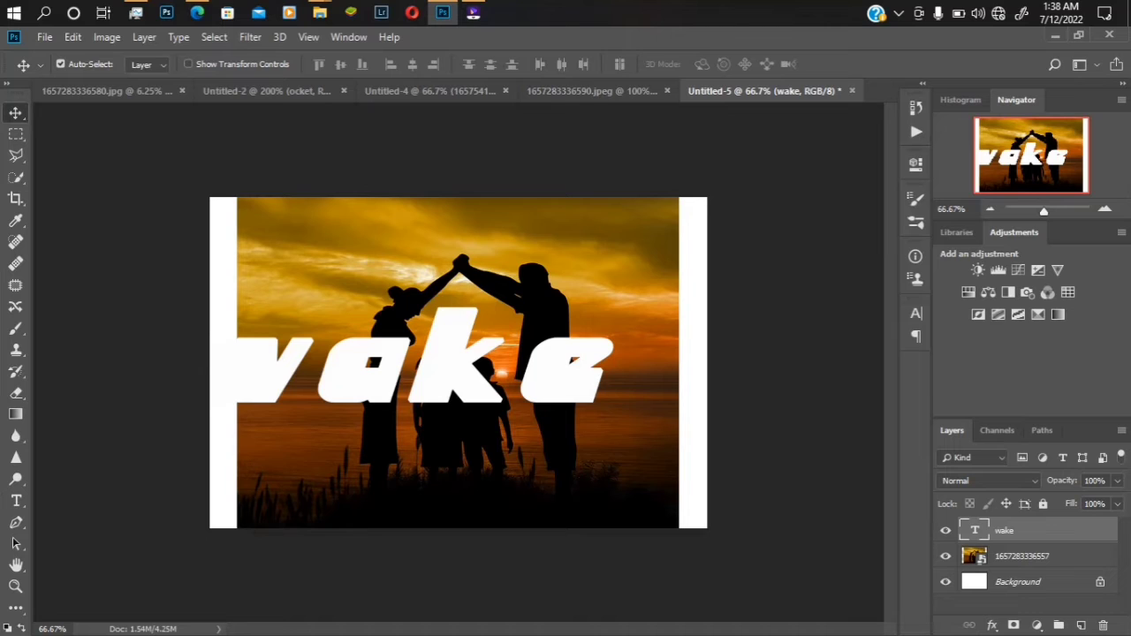
drag(455, 318, 528, 320)
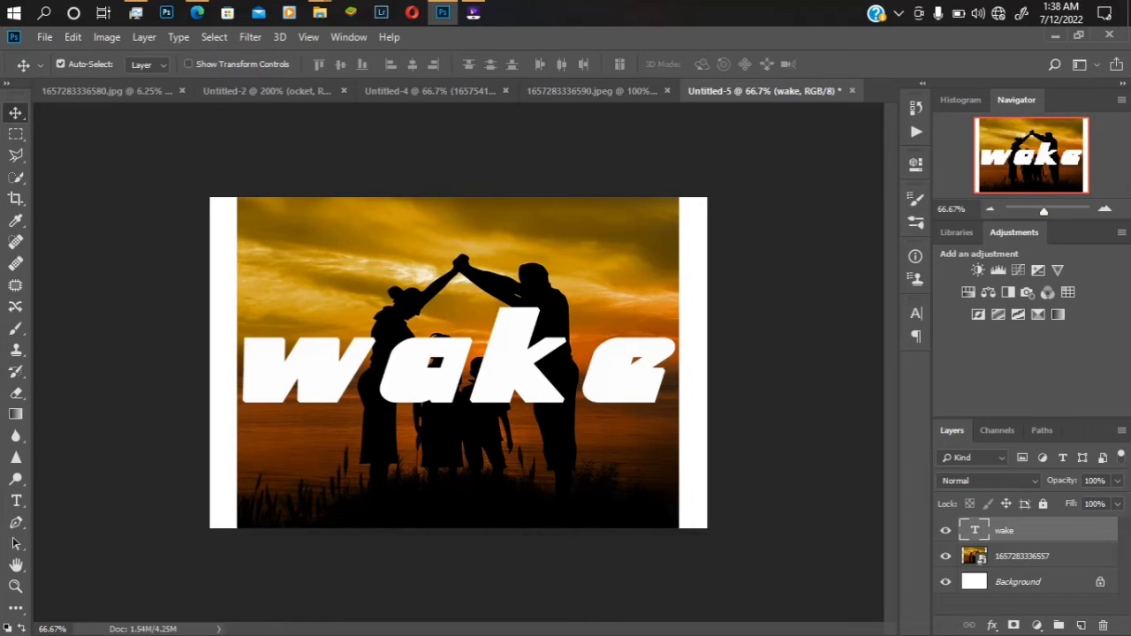
click(1023, 557)
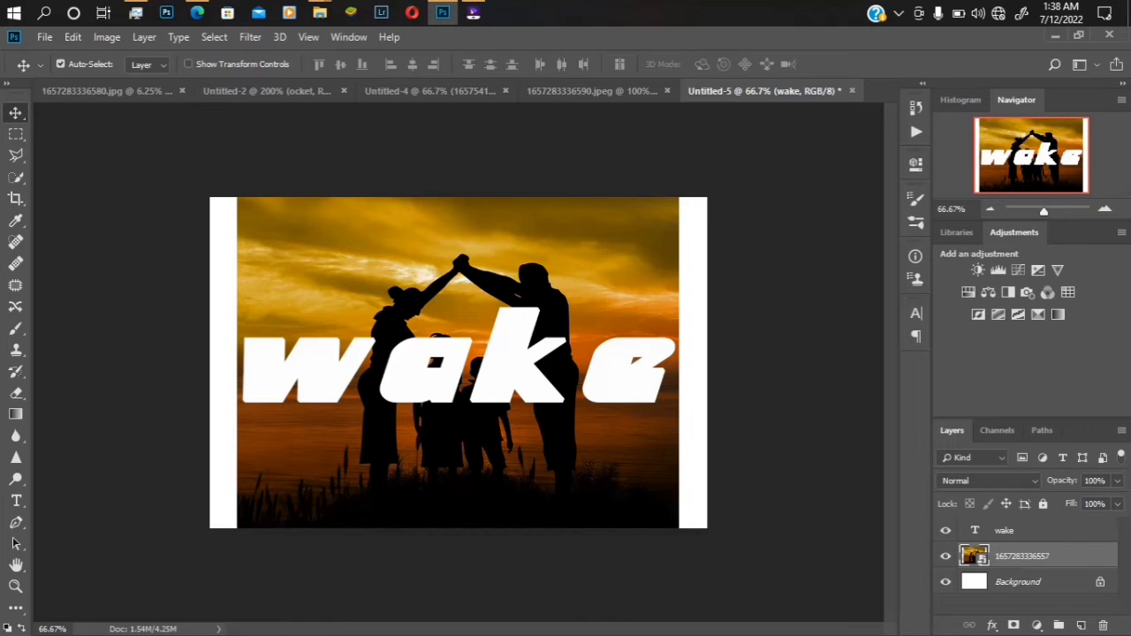
drag(1022, 556, 1023, 527)
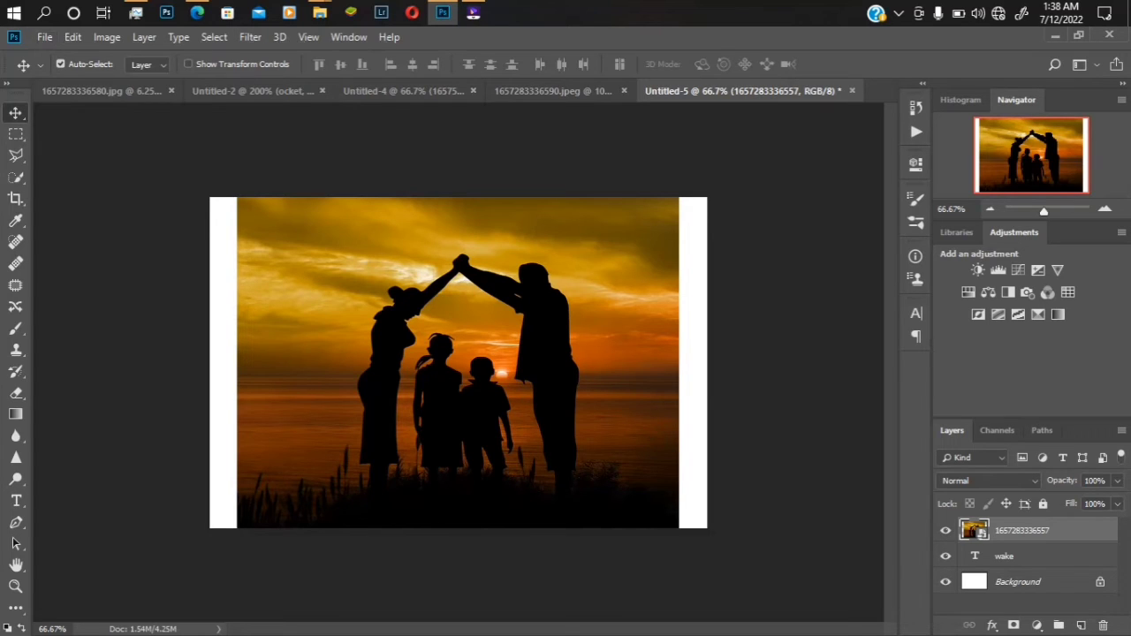
Try clipping the sunset picture to the "wake" text and shifting it vertically inside the letters, and undo both changes
key(ctrl+alt+g)
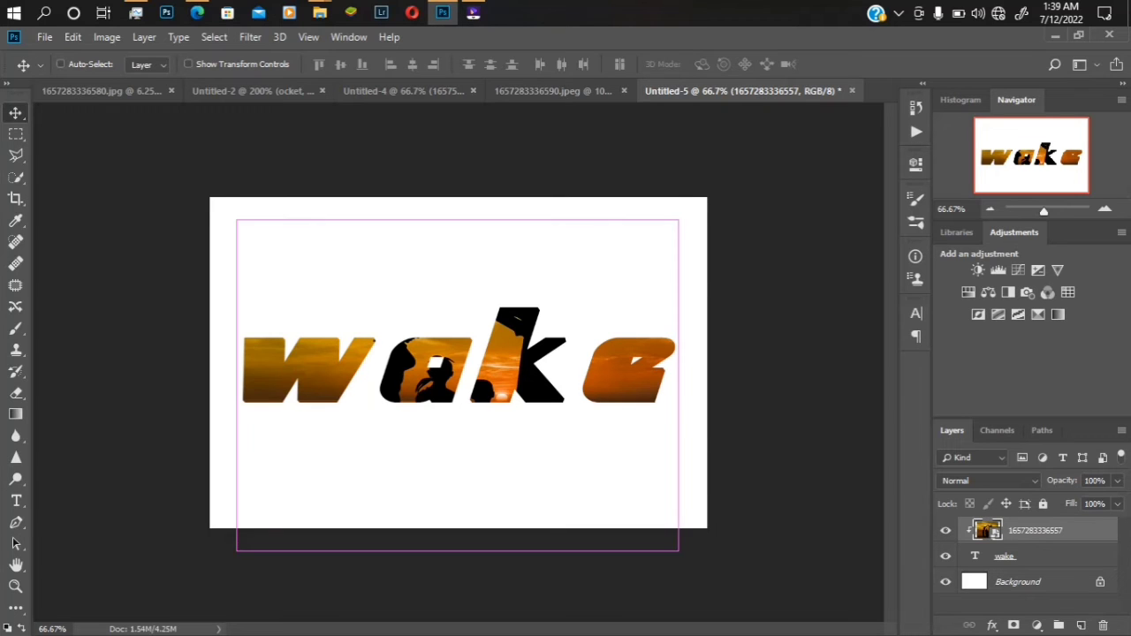
drag(459, 384, 459, 362)
key(ctrl+z)
key(ctrl+z)
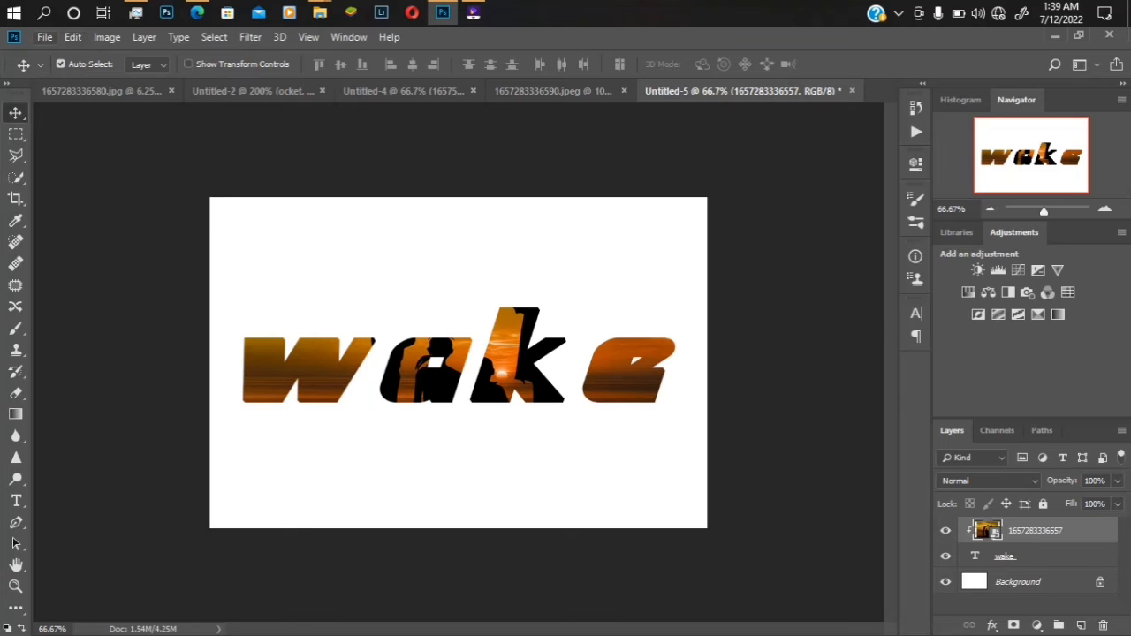
key(alt+e)
key(Down)
key(Down)
key(Return)
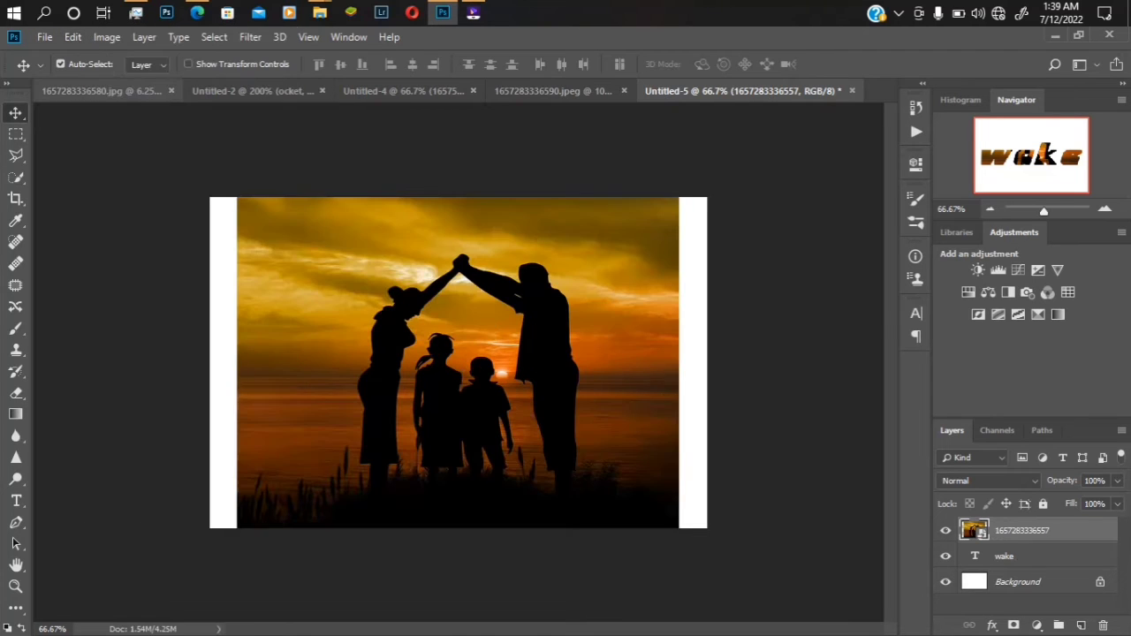
Scale the sunset picture to about 3.43% width and 3.50% height and move it down over the first half of the canvas
key(ctrl)
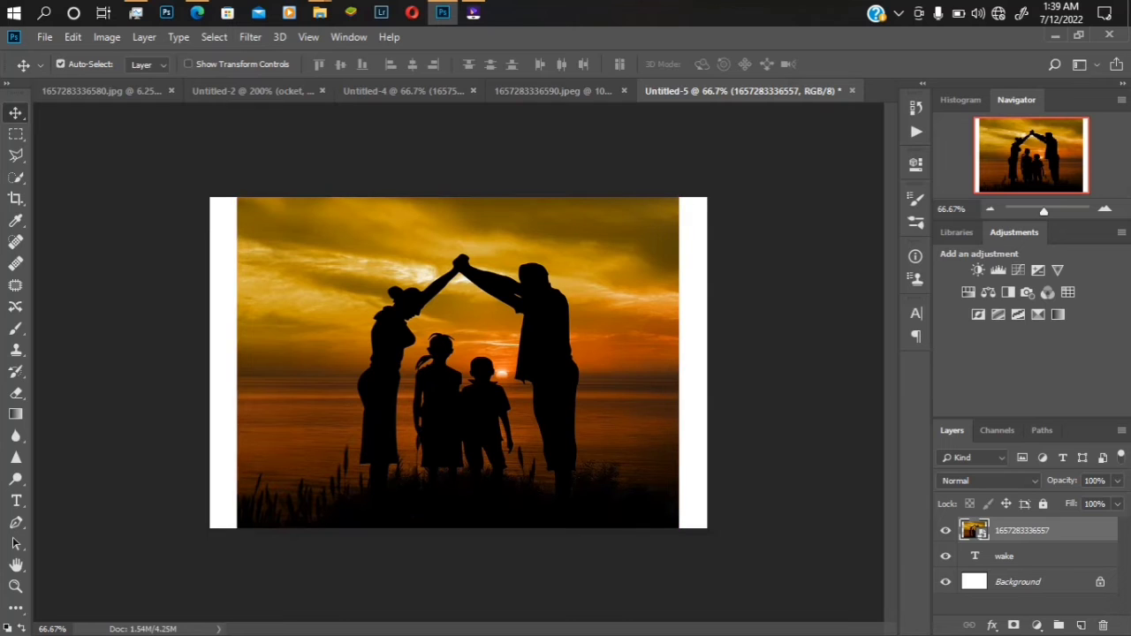
key(ctrl)
key(ctrl+t)
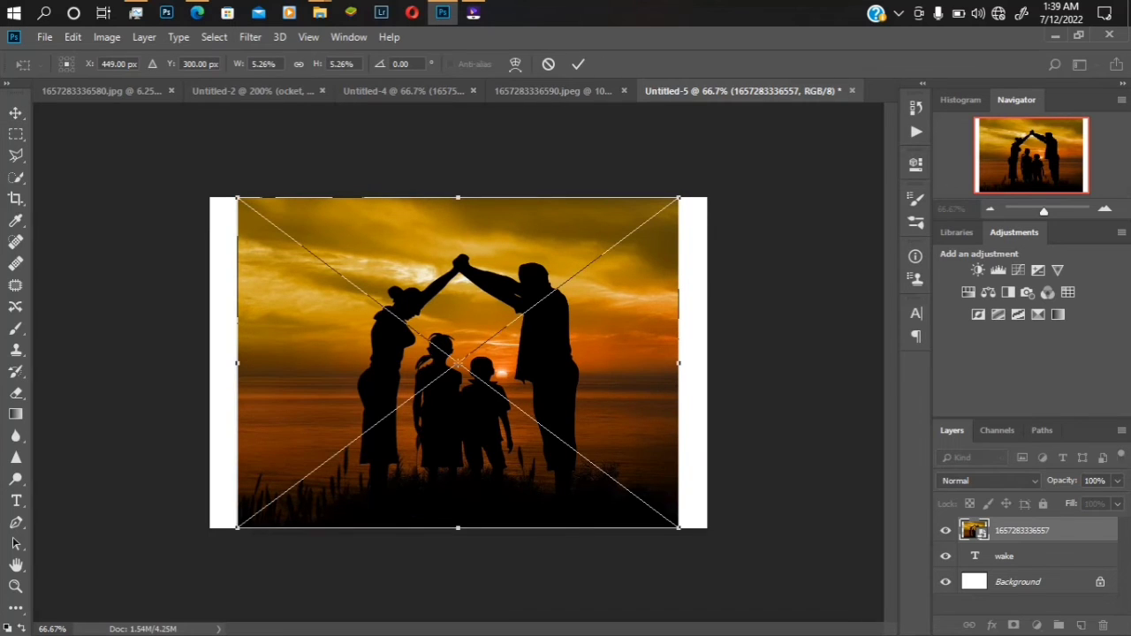
drag(678, 527, 524, 417)
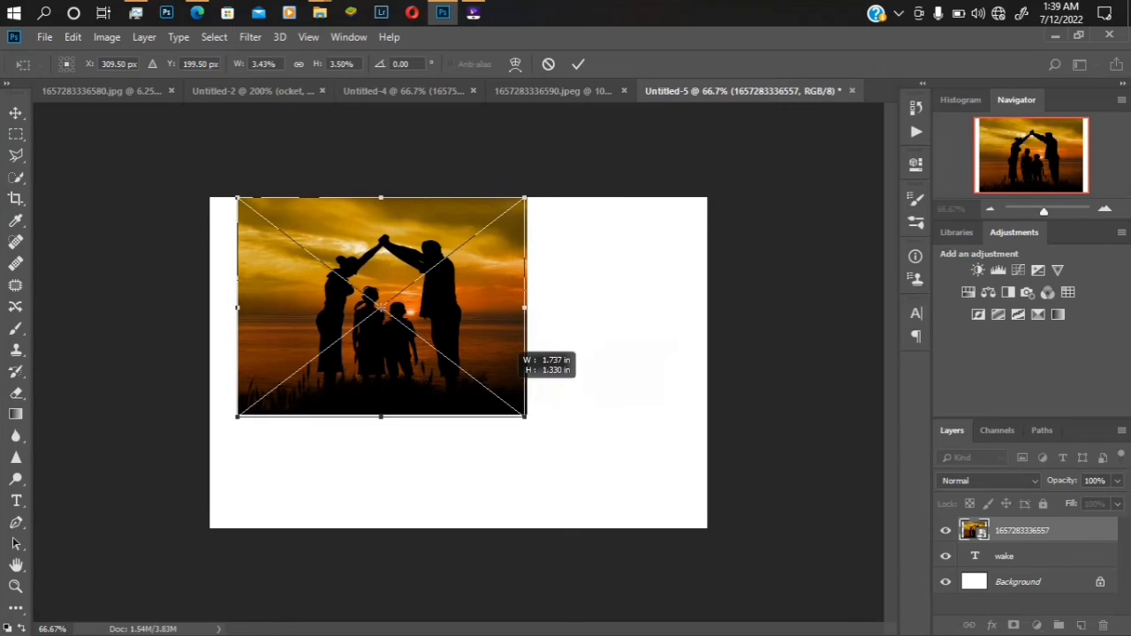
drag(466, 360, 466, 398)
drag(464, 323, 458, 330)
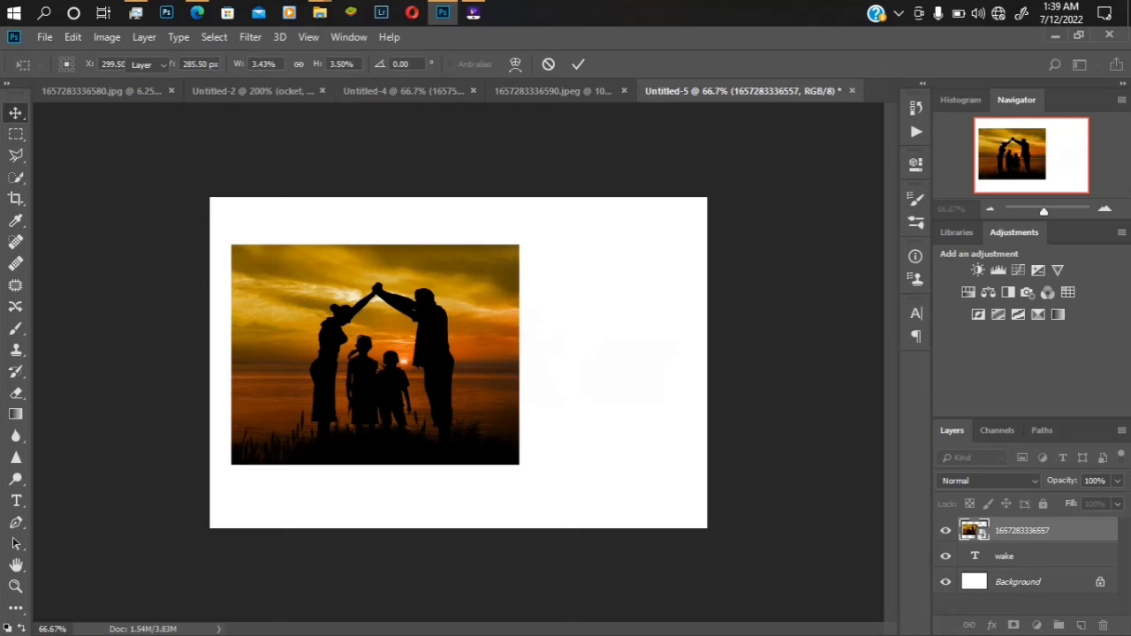
key(Return)
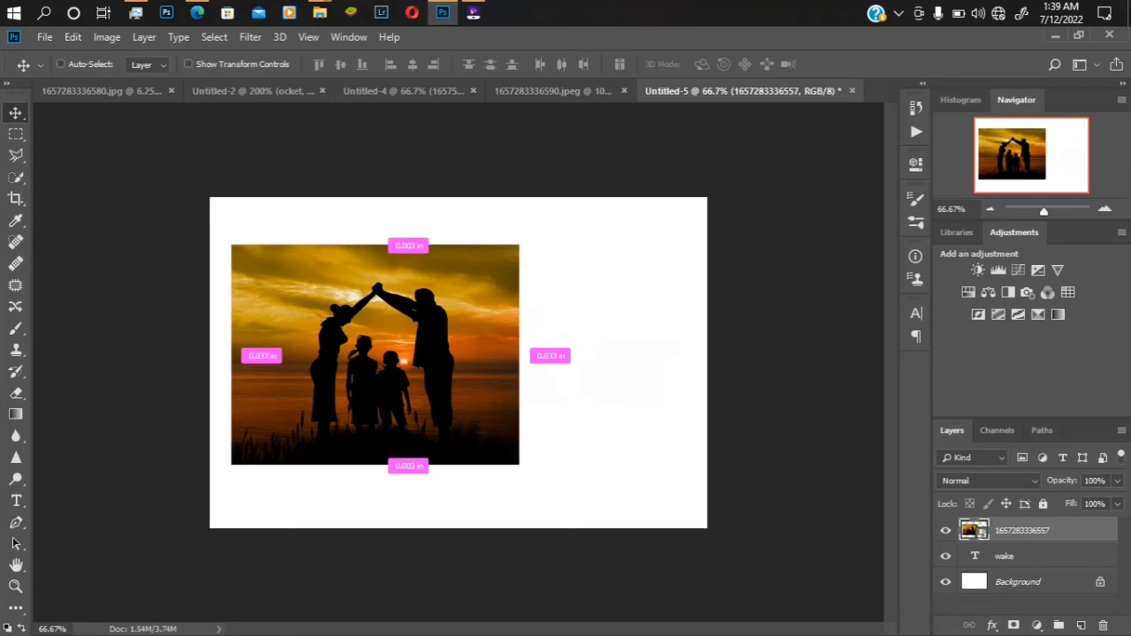
Duplicate the sunset picture to the right, clip both pictures to the "wake" text, and stack the copy directly above the text layer
drag(445, 332, 685, 331)
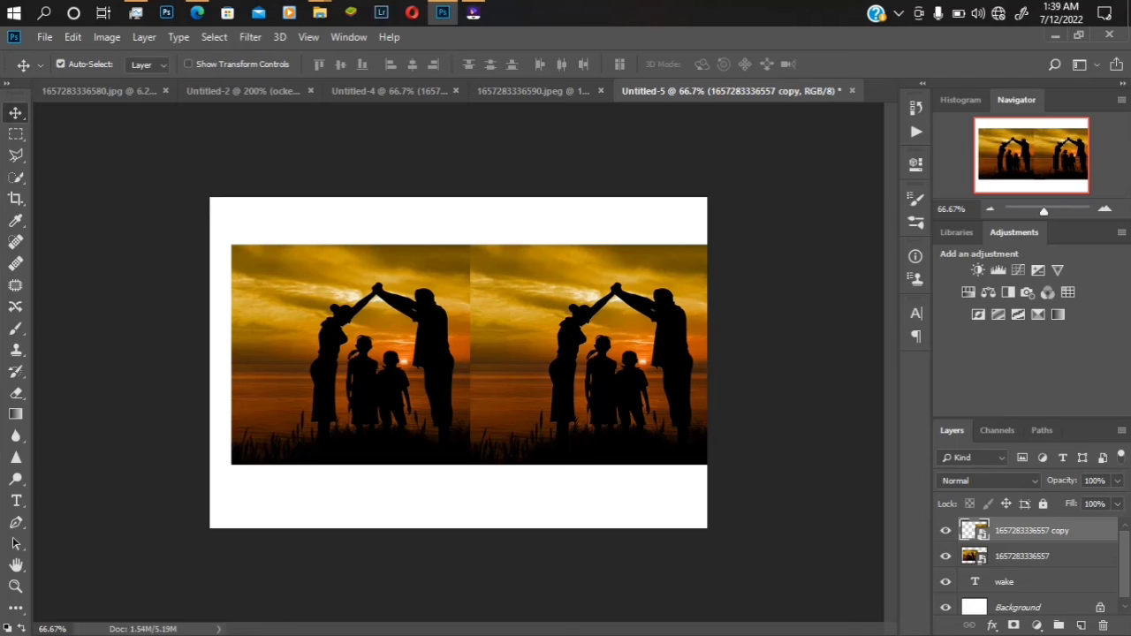
key(alt+bracketleft)
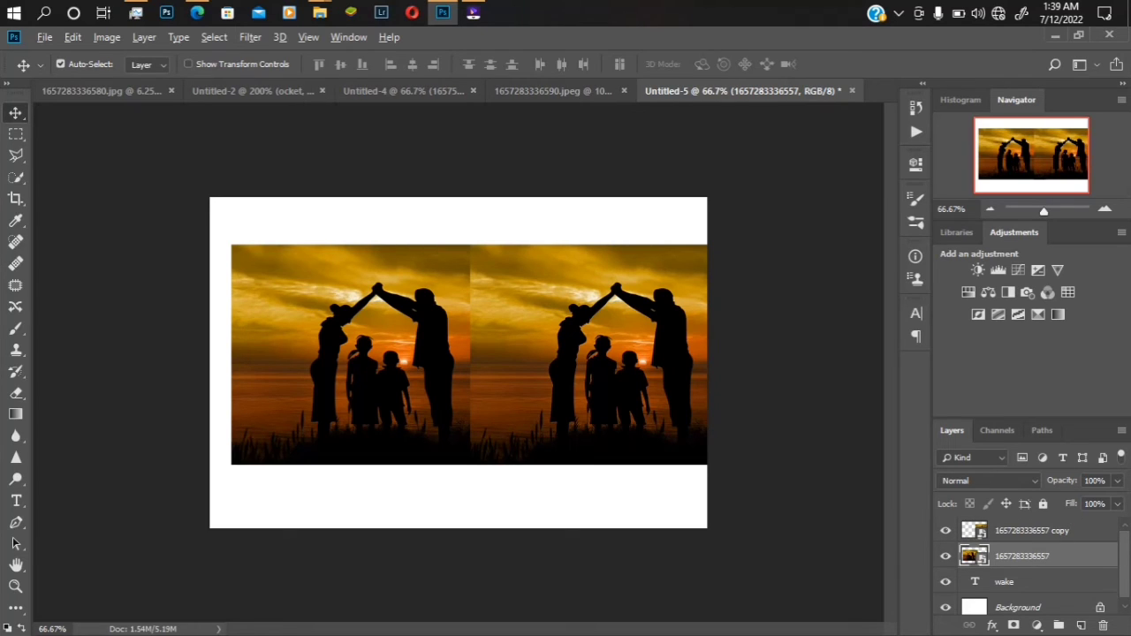
key(ctrl+alt+g)
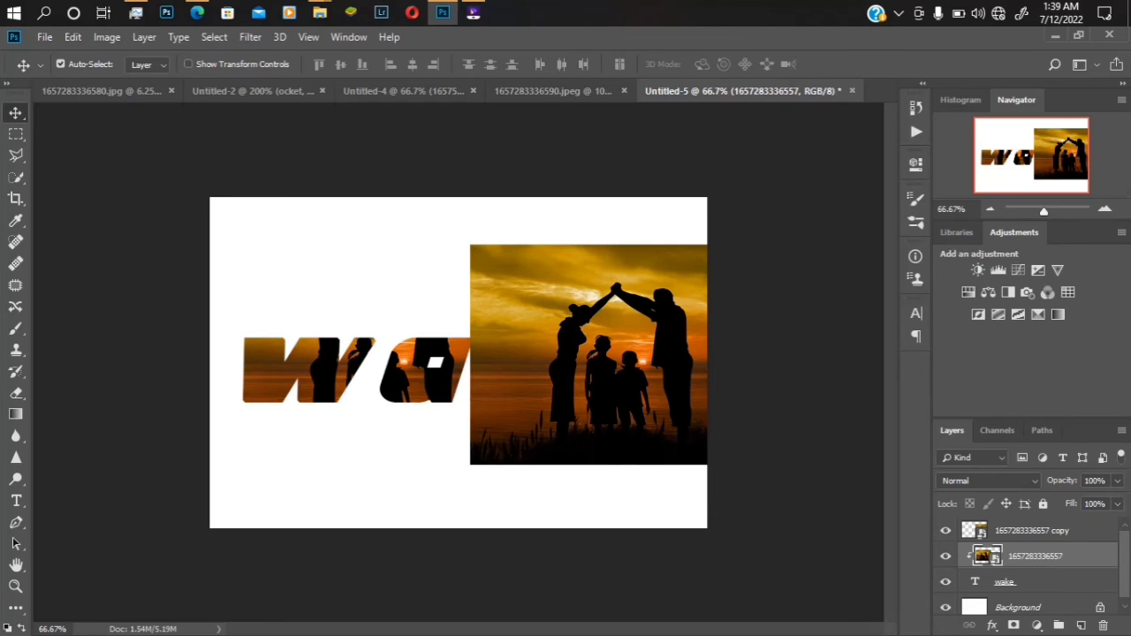
drag(987, 555, 990, 565)
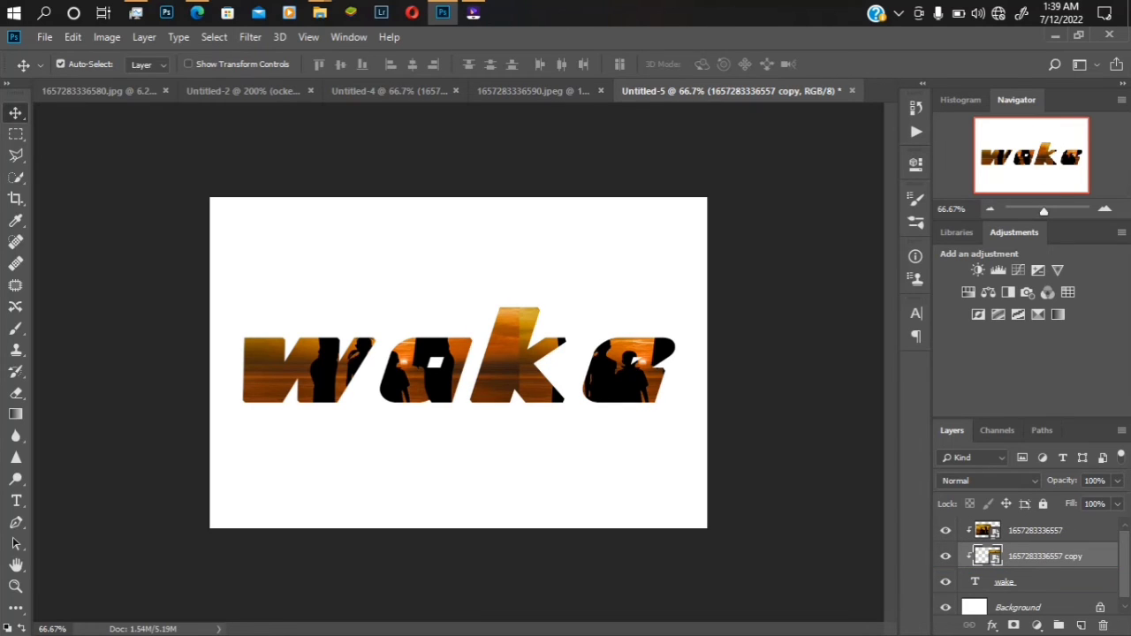
Nudge the clipped sunset picture copy left inside the "k" and "e" of the "wake" text
key(Left)
key(Left)
key(Left)
key(Left)
key(Left)
key(Left)
key(Left)
key(Left)
key(Left)
key(Left)
key(Left)
key(Left)
key(Left)
key(Left)
key(Left)
key(Left)
key(Left)
key(Left)
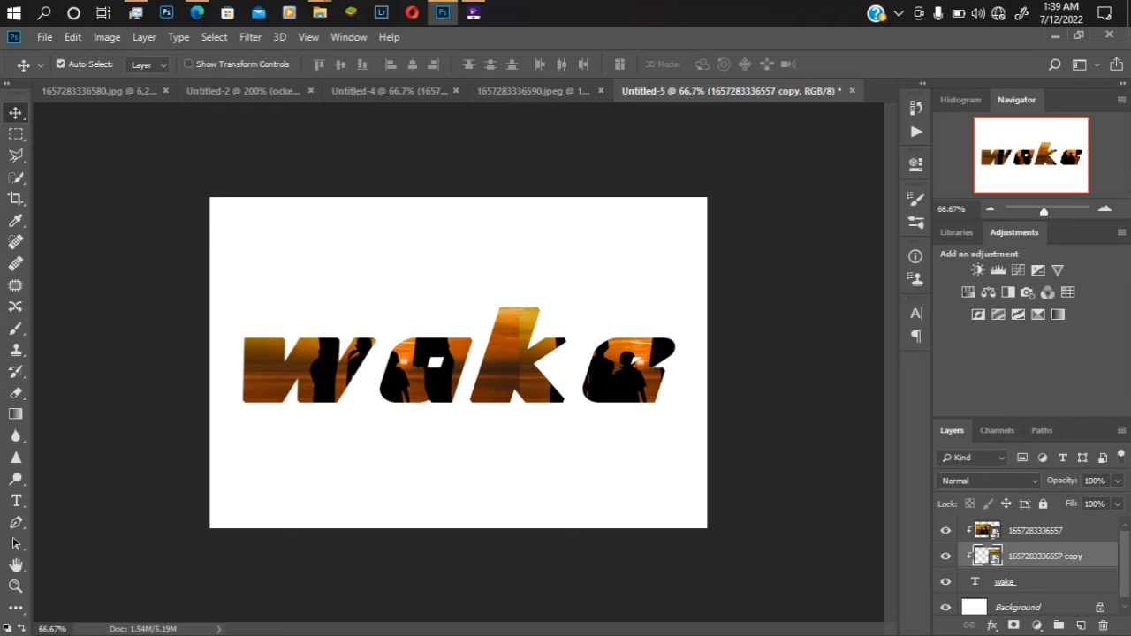
key(Left)
key(Left)
key(Left)
key(Left)
key(Left)
key(Left)
key(Left)
key(Left)
key(Left)
key(Left)
key(Left)
key(Left)
key(Left)
key(Left)
key(Left)
key(Left)
key(Left)
key(Left)
key(Left)
key(Left)
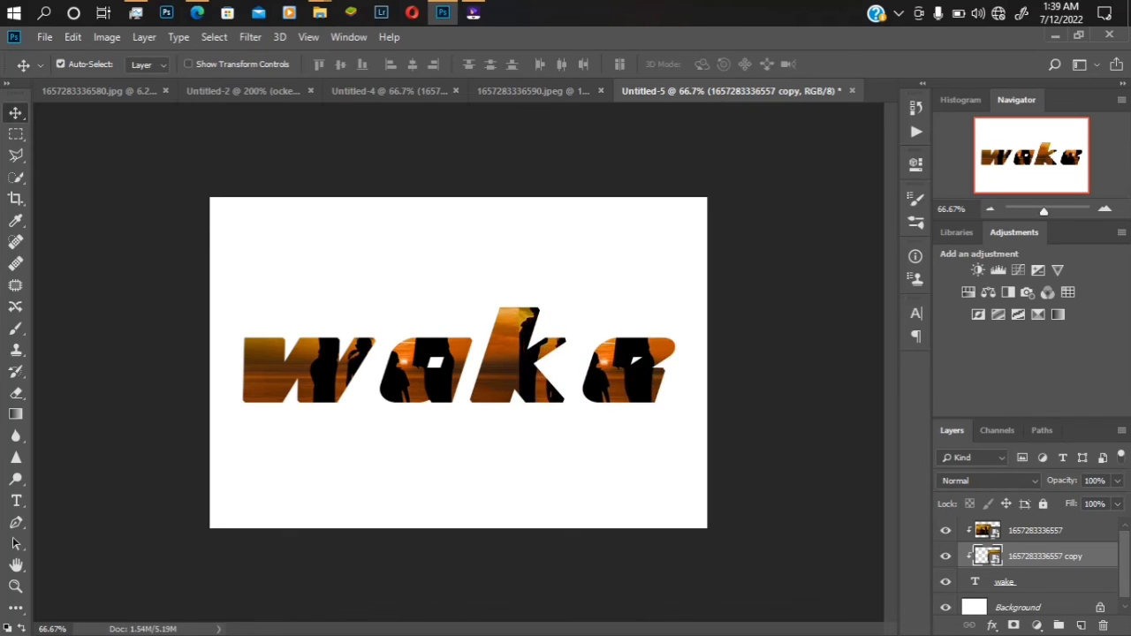
key(Left)
key(Left)
key(Left)
key(Left)
key(Left)
key(Left)
key(Left)
key(Left)
key(Left)
key(Left)
key(Left)
key(Left)
key(Left)
key(Left)
key(Left)
key(Left)
key(Left)
key(Left)
key(Left)
key(Left)
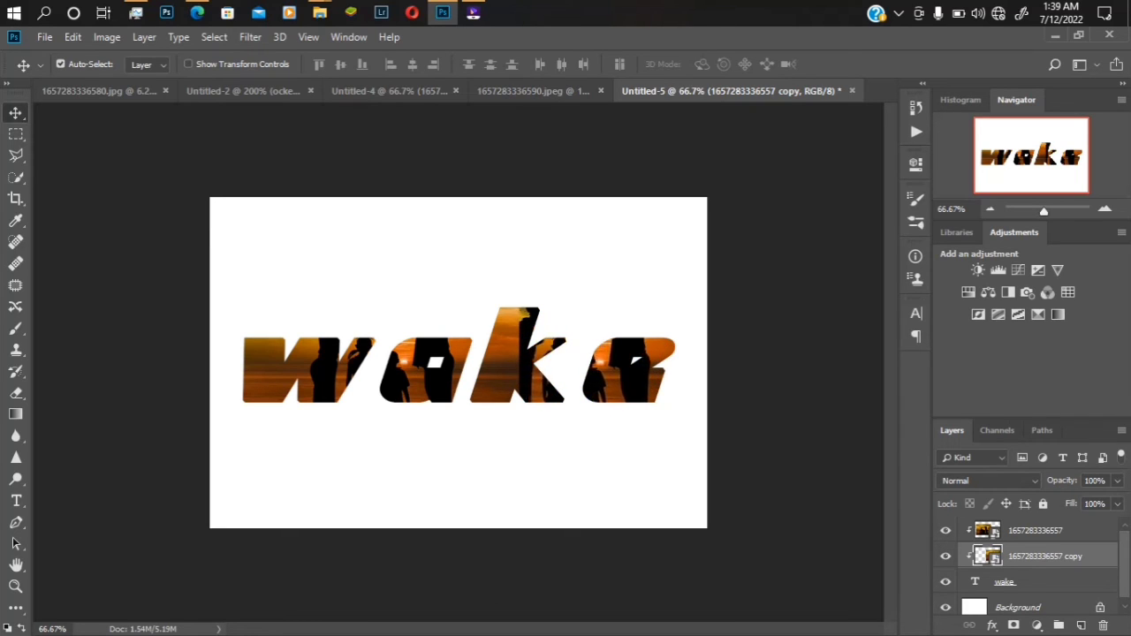
key(Left)
key(Left)
key(Left)
key(Left)
key(Left)
key(Left)
key(Left)
key(Left)
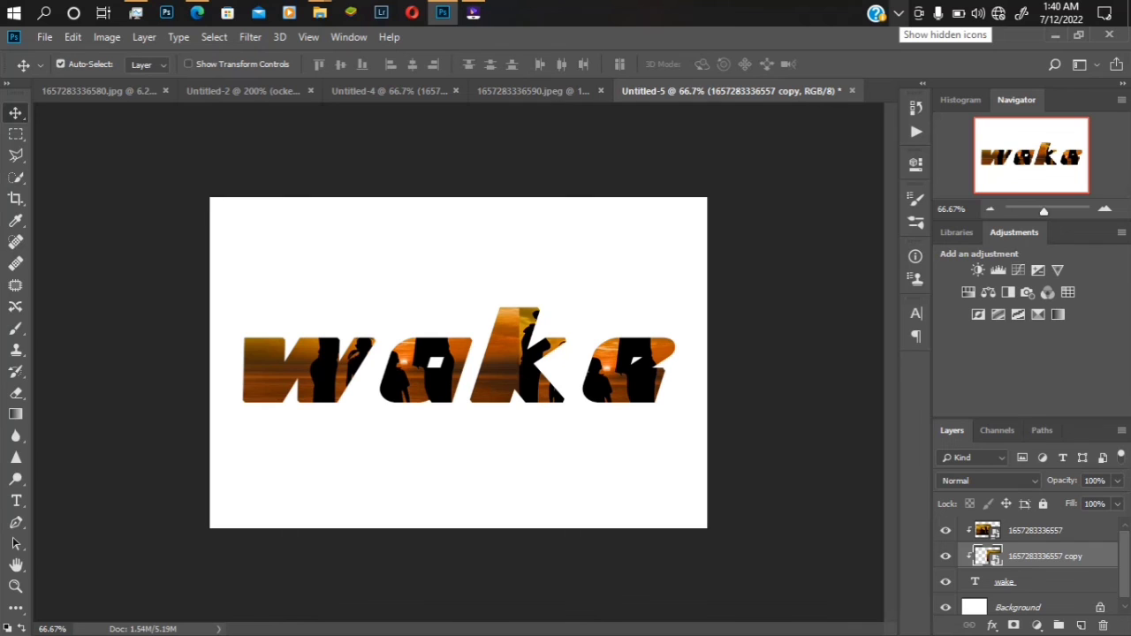
click(898, 14)
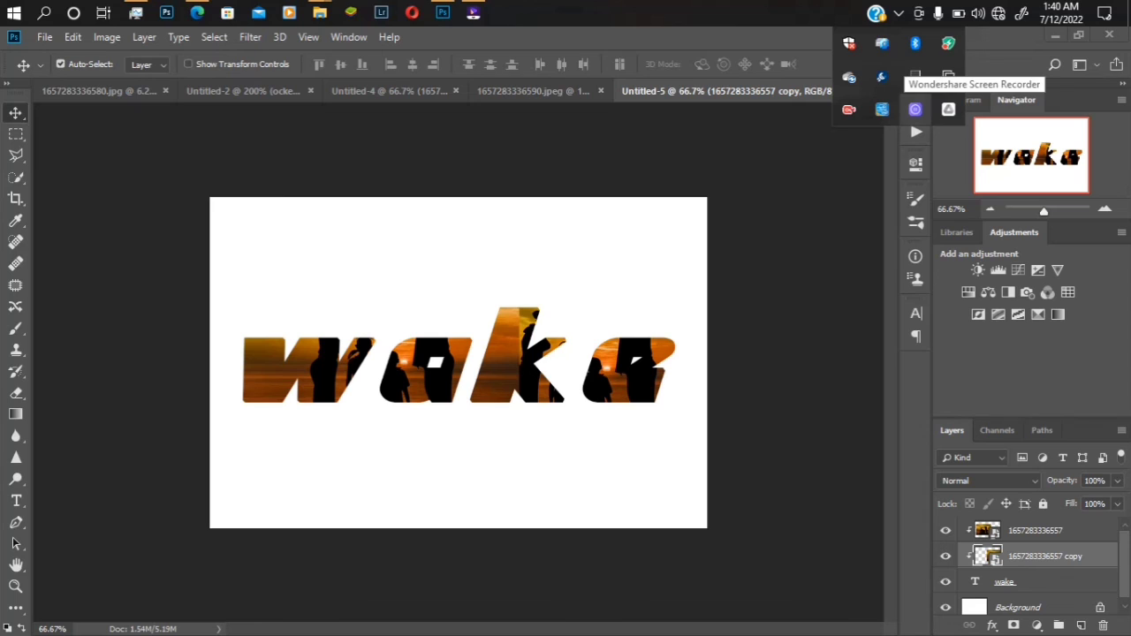
click(899, 14)
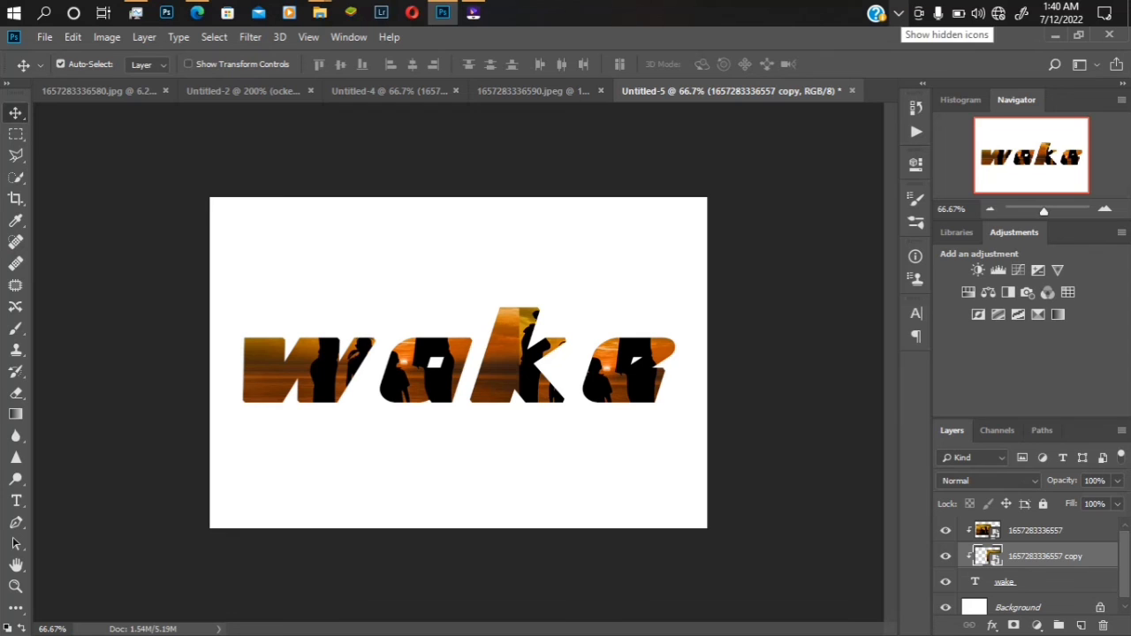
click(899, 13)
click(916, 109)
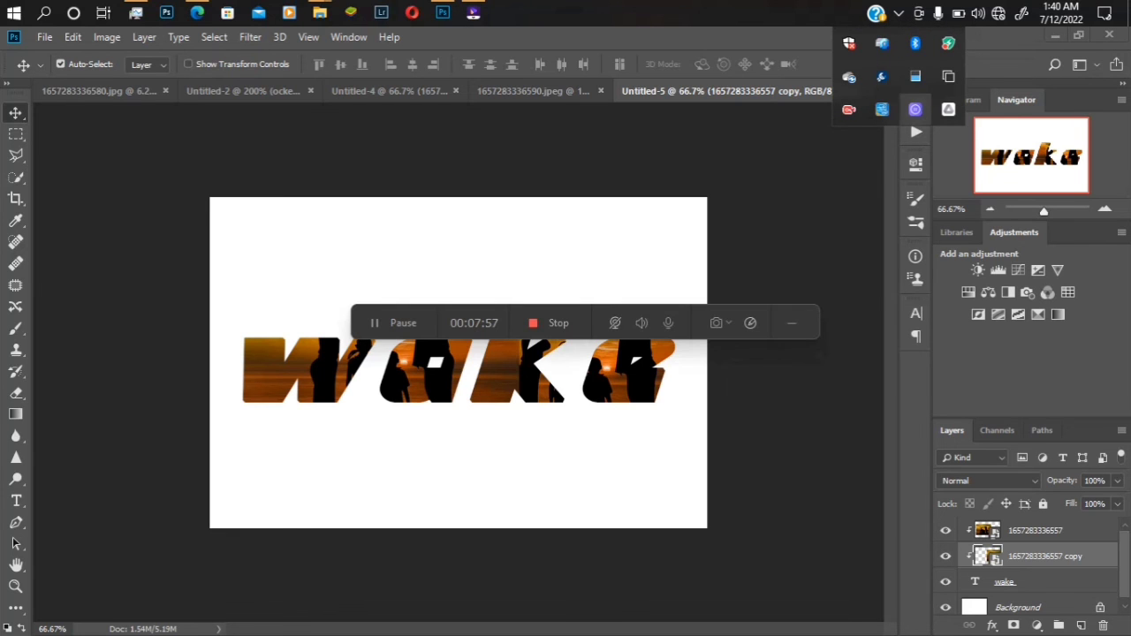